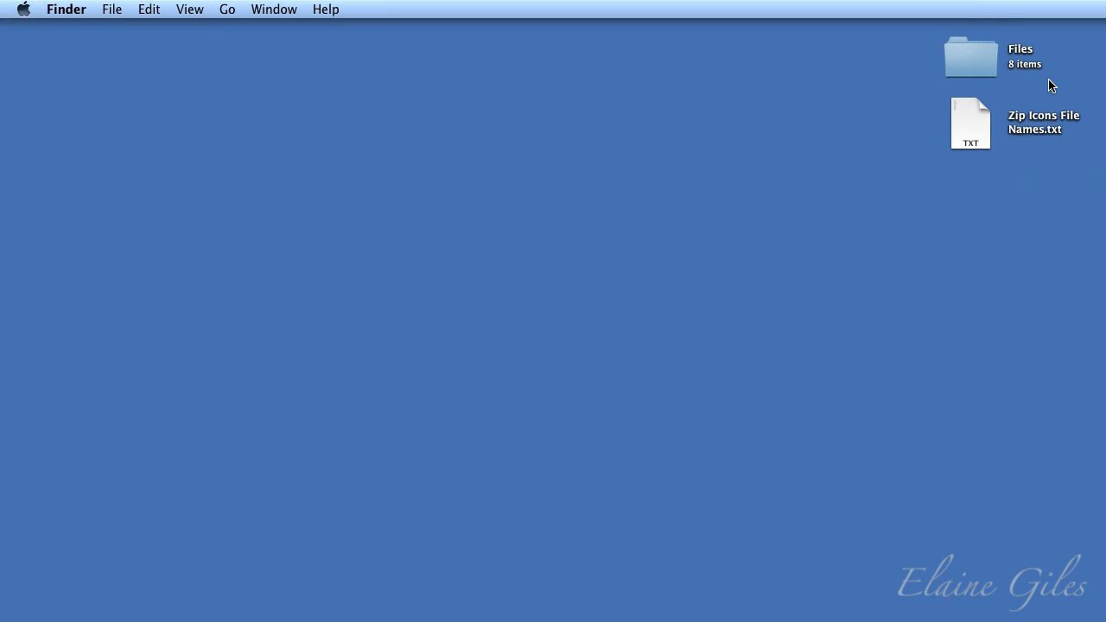
Open the Files folder from the desktop, listing its six text files and two zip archives.
{"action": "double_click", "coordinate": [974, 67]}
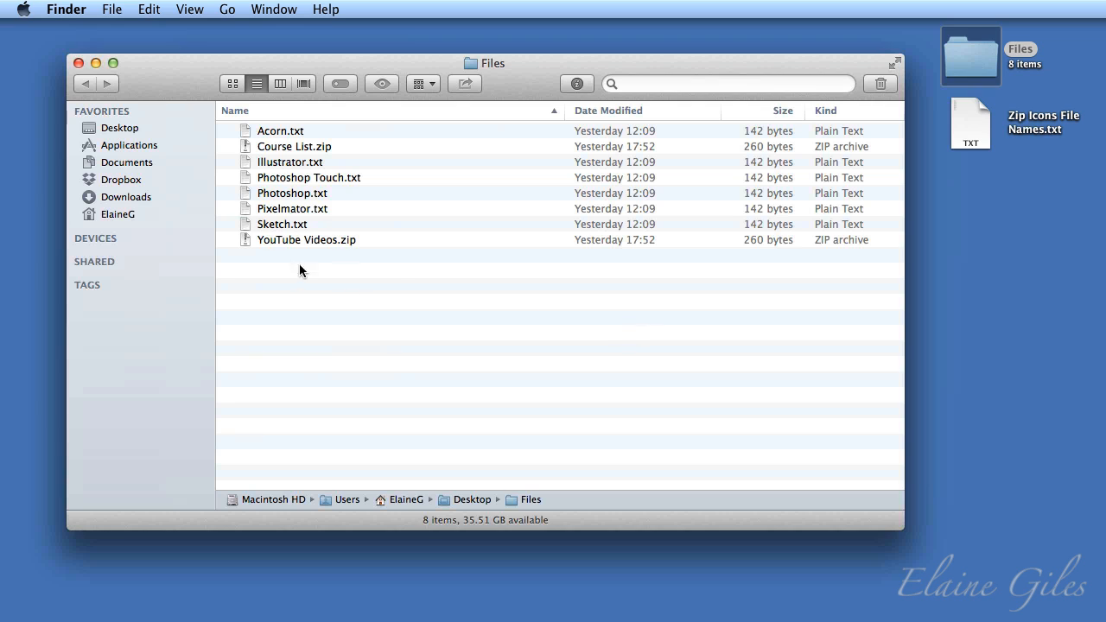
Navigate from Macintosh HD into System > Library > CoreServices.
{"action": "double_click", "coordinate": [262, 498]}
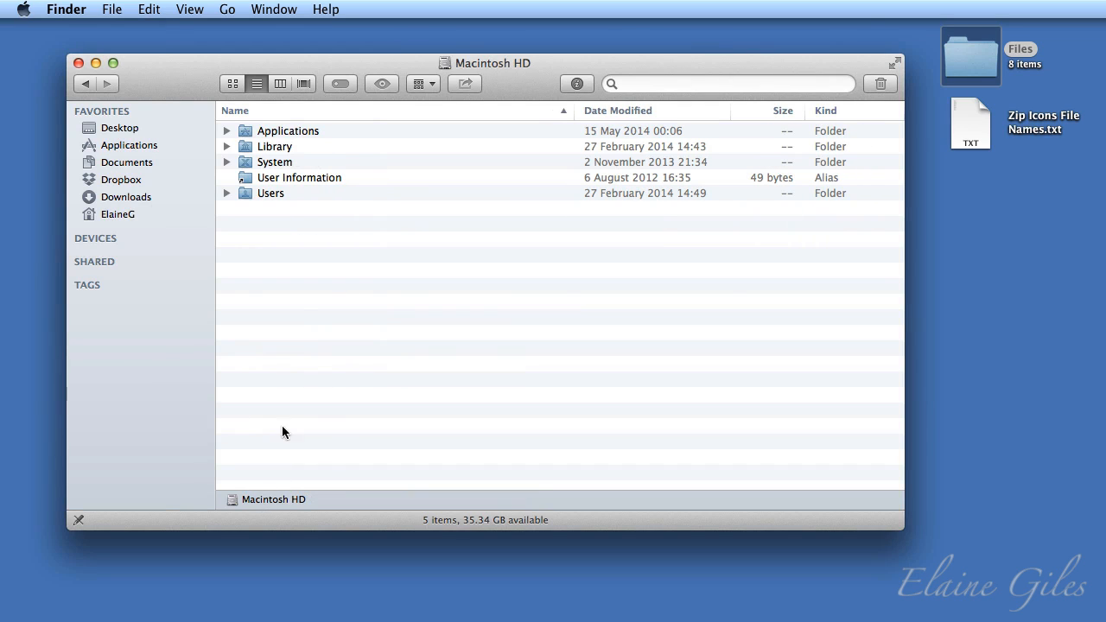
{"action": "double_click", "coordinate": [286, 164]}
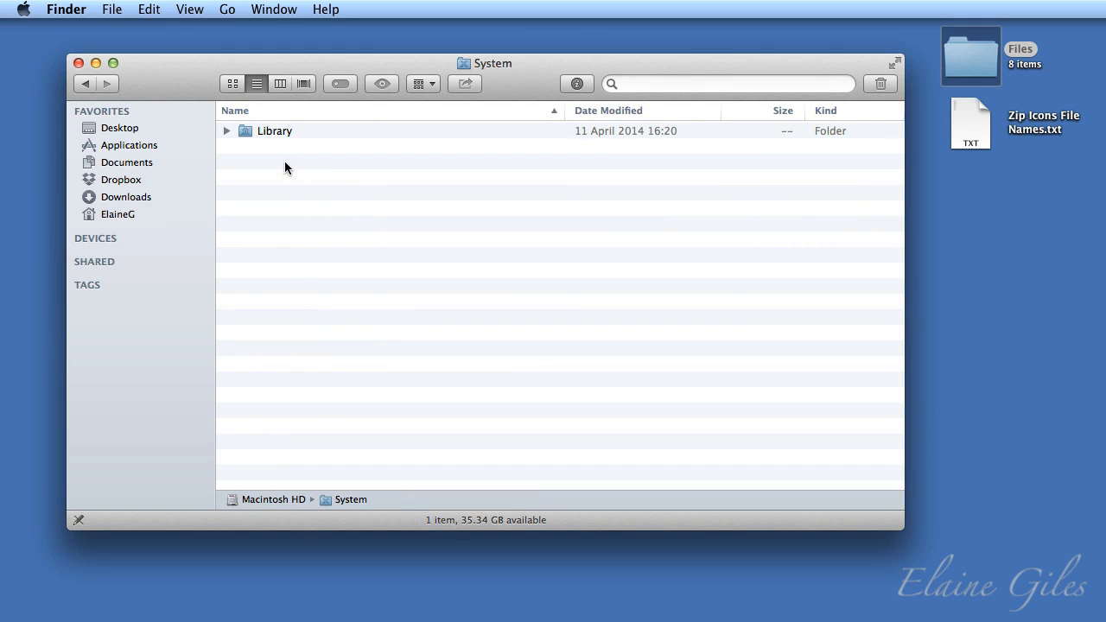
{"action": "double_click", "coordinate": [283, 129]}
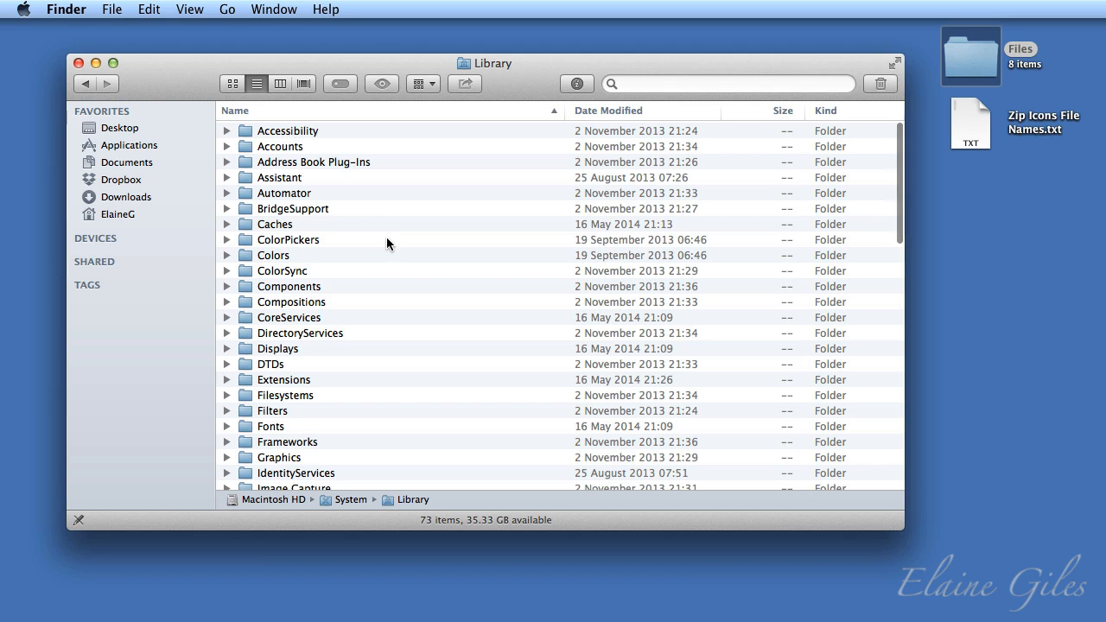
{"action": "double_click", "coordinate": [301, 317]}
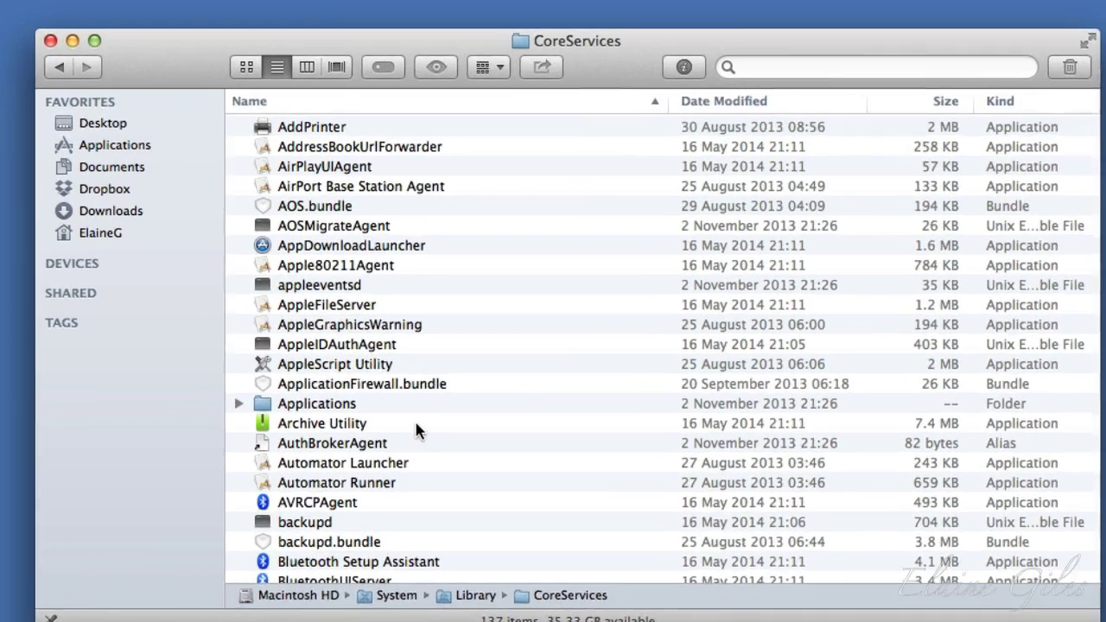
Show Archive Utility's package contents and open its Contents > Resources folder with the bah icon files.
{"action": "left_click", "coordinate": [365, 364]}
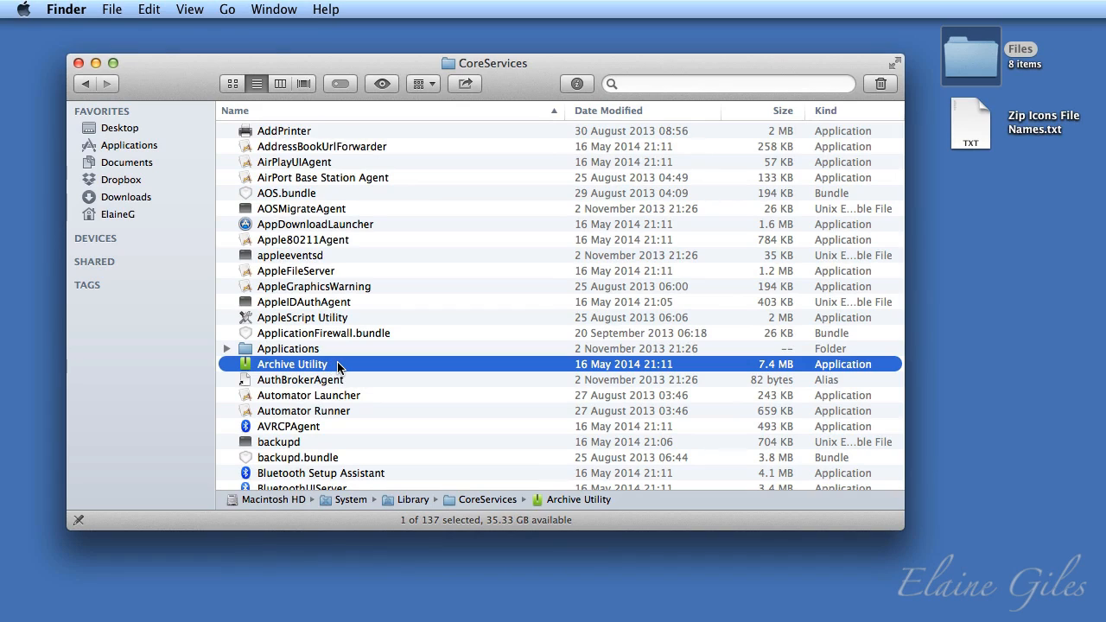
{"action": "right_click", "coordinate": [316, 367]}
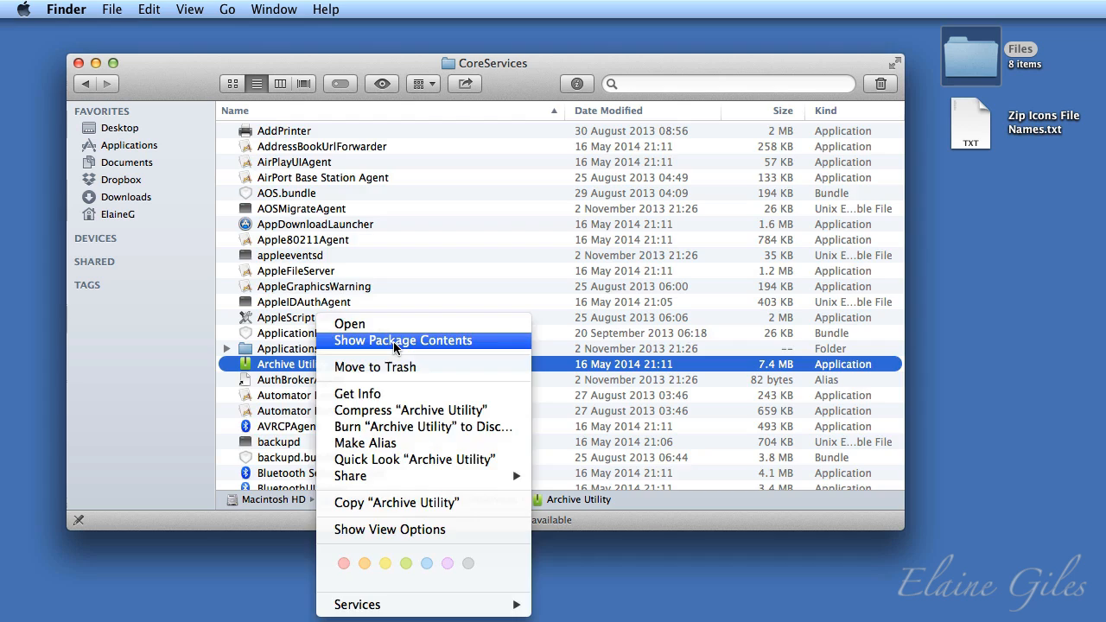
{"action": "left_click", "coordinate": [394, 341]}
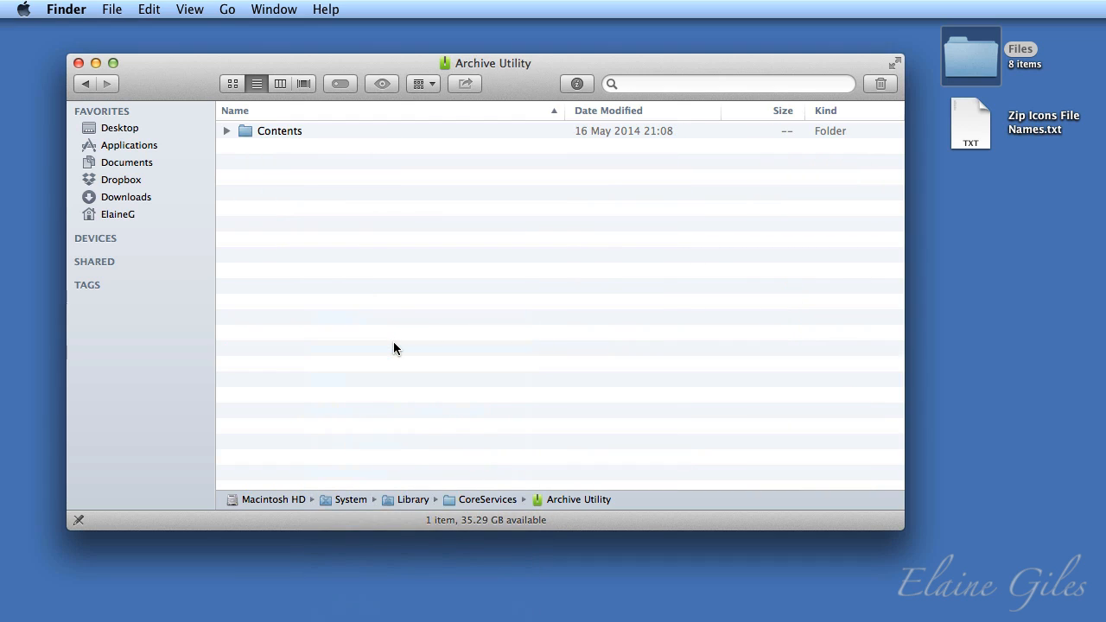
{"action": "double_click", "coordinate": [291, 129]}
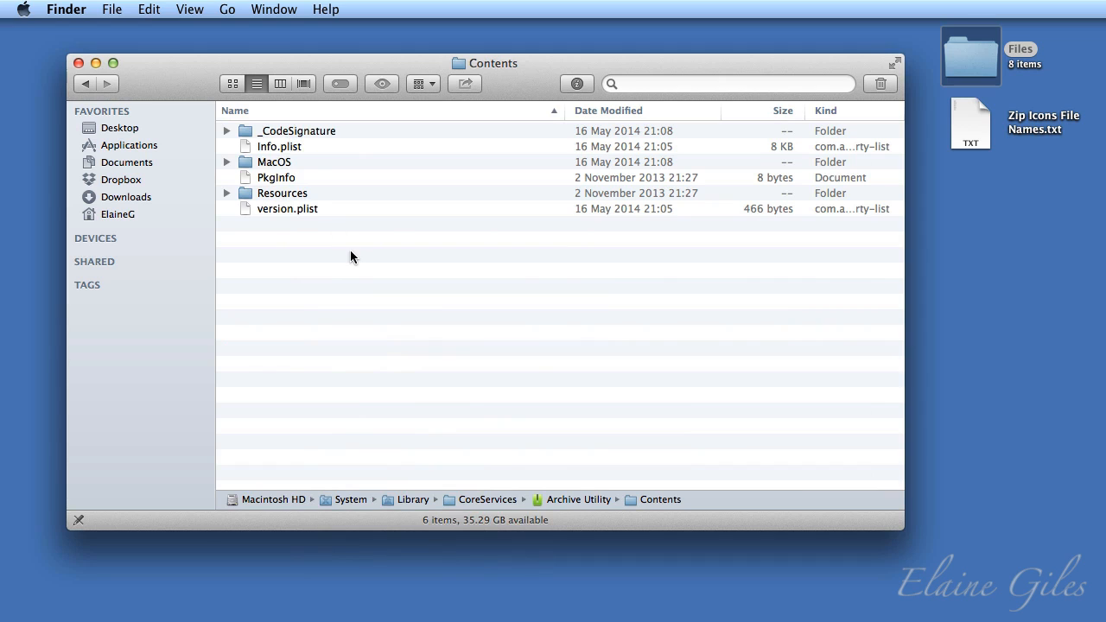
{"action": "left_click", "coordinate": [305, 193]}
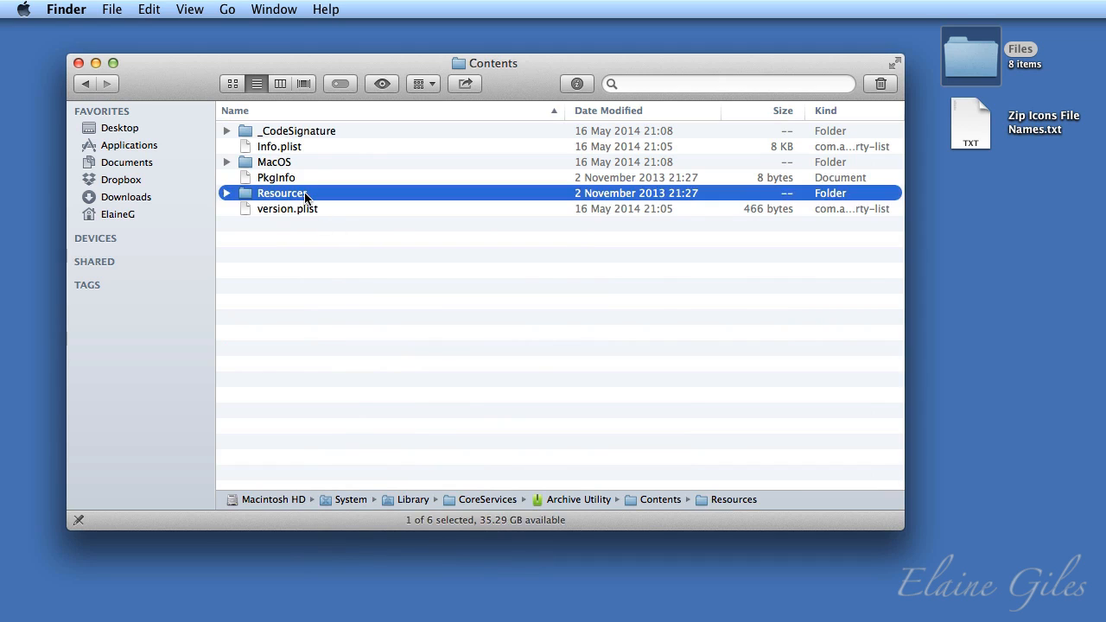
{"action": "double_click", "coordinate": [304, 193]}
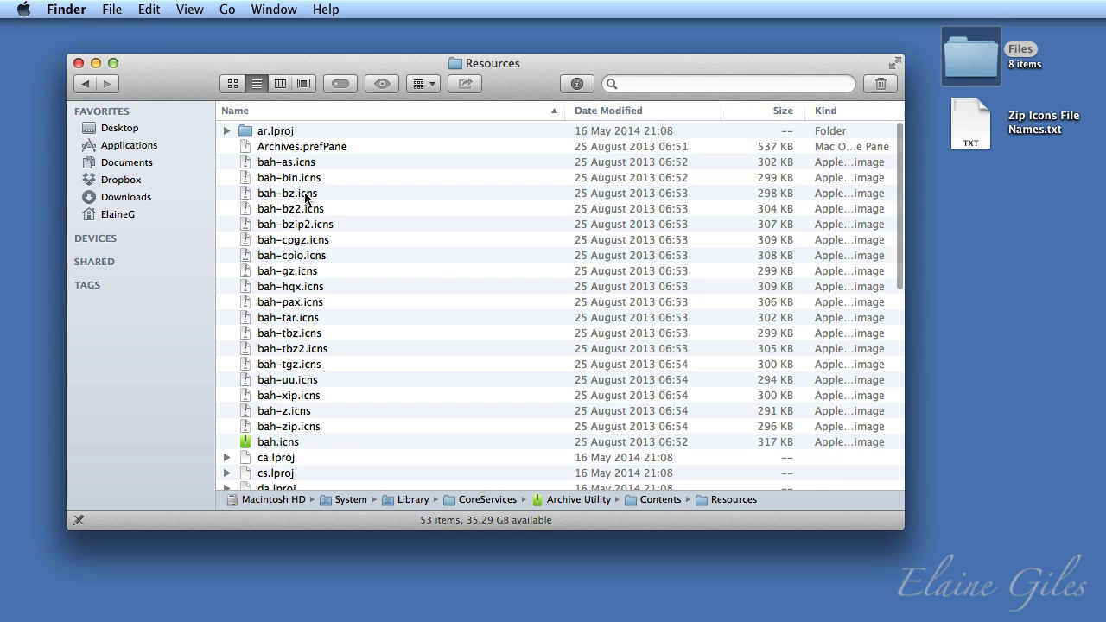
{"action": "left_click", "coordinate": [322, 444]}
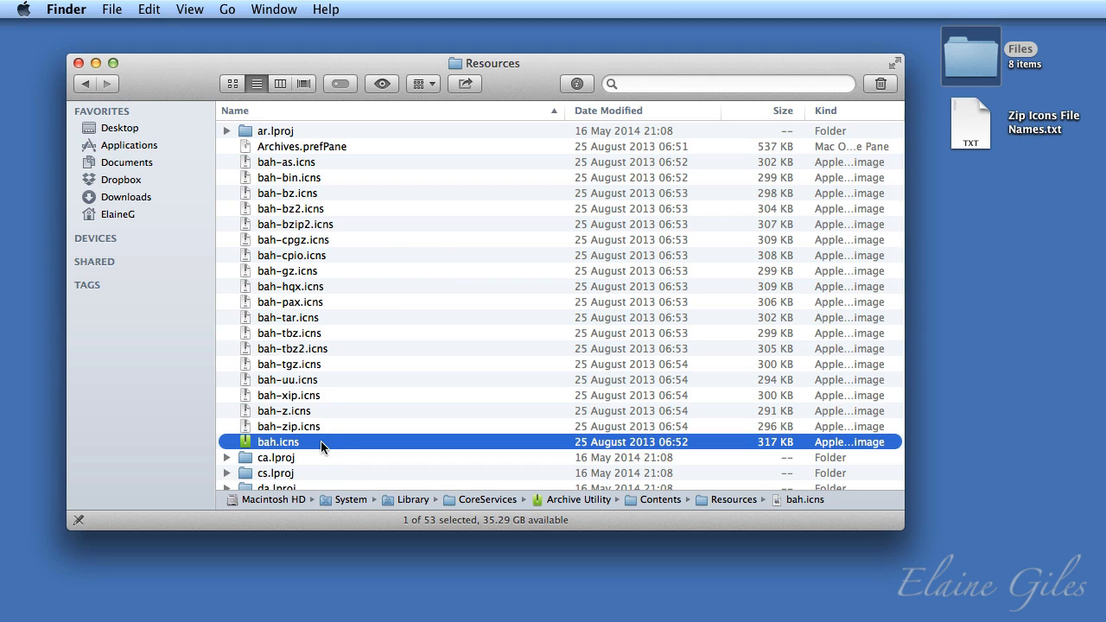
{"action": "left_click", "coordinate": [325, 428]}
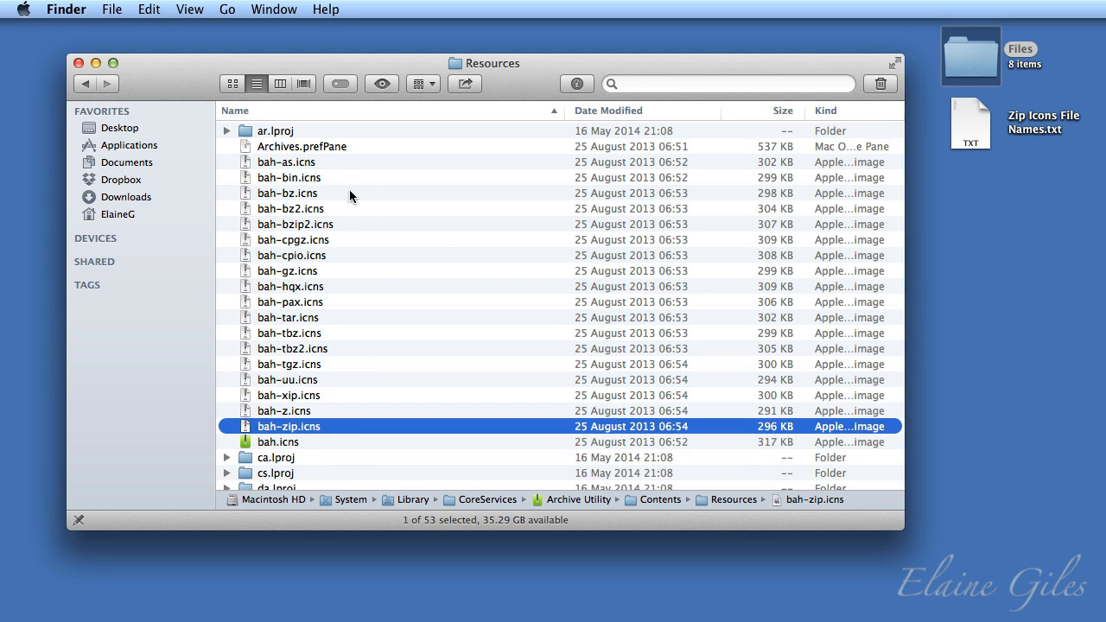
{"action": "left_click", "coordinate": [327, 164], "text": "shift"}
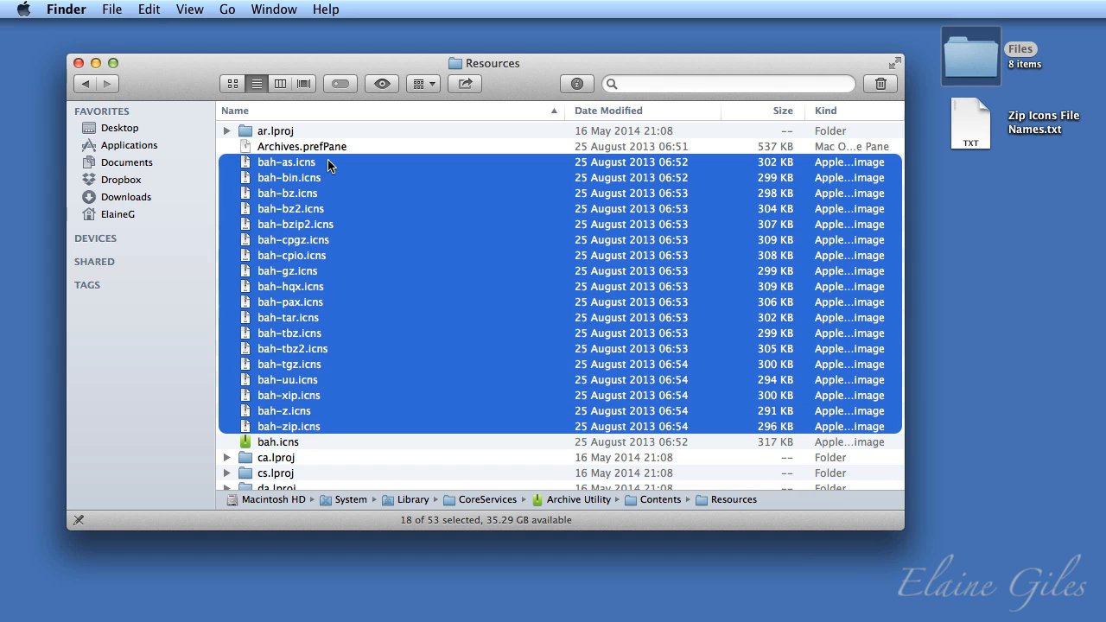
{"action": "left_click", "coordinate": [296, 445]}
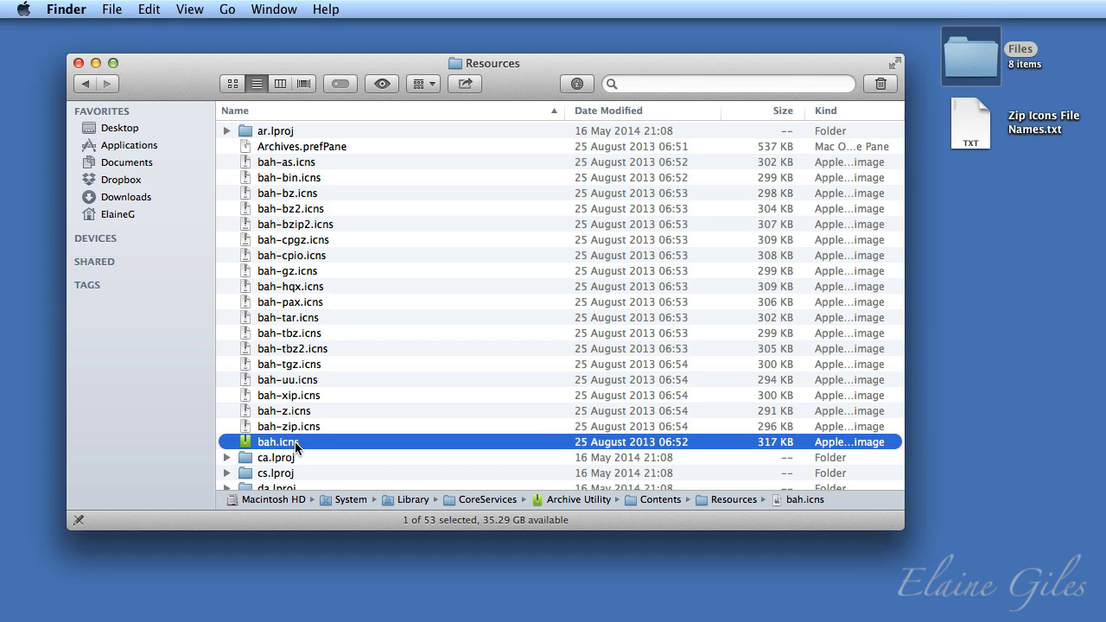
{"action": "left_click", "coordinate": [966, 220]}
Create an Old Icons desktop folder and copy all 18 bah-*.icns files into it as a backup.
{"action": "right_click", "coordinate": [966, 220]}
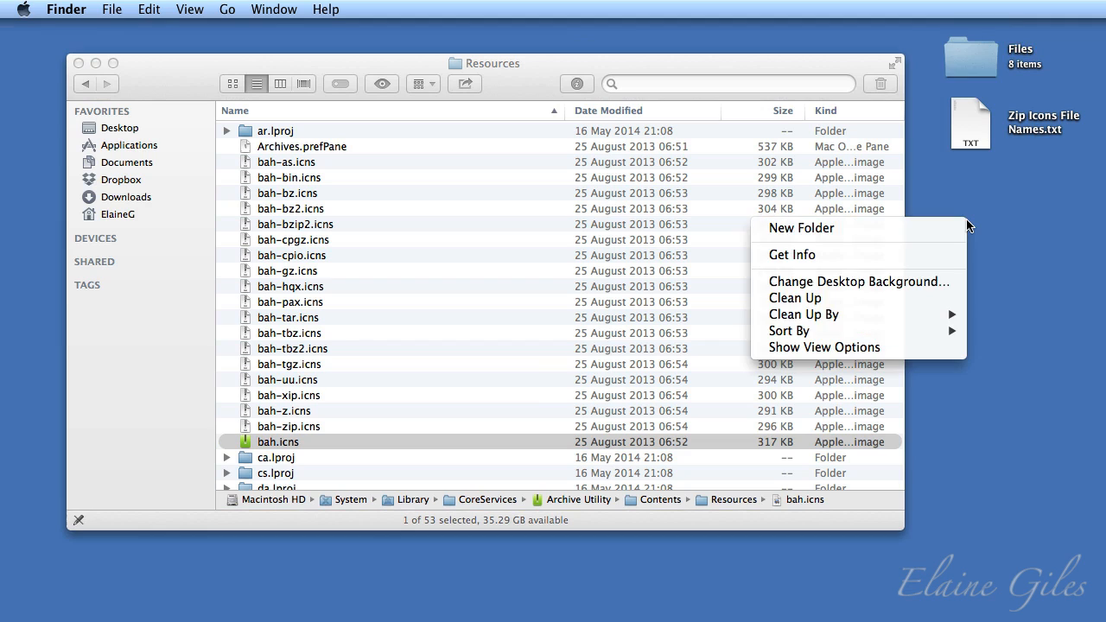
{"action": "left_click", "coordinate": [955, 228]}
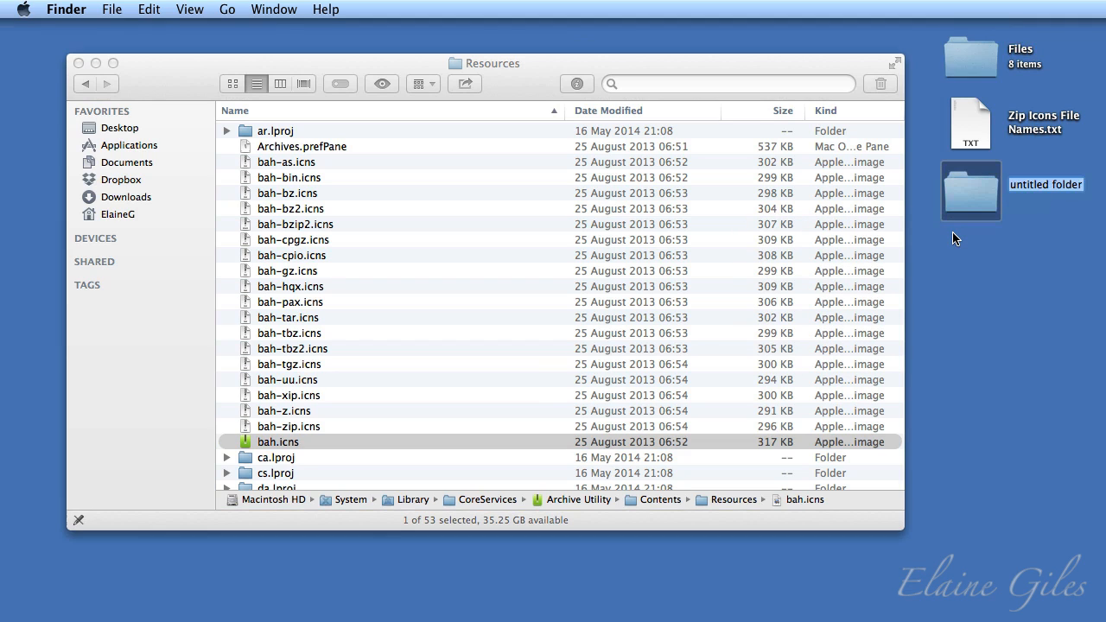
{"action": "type", "text": "Old Icons"}
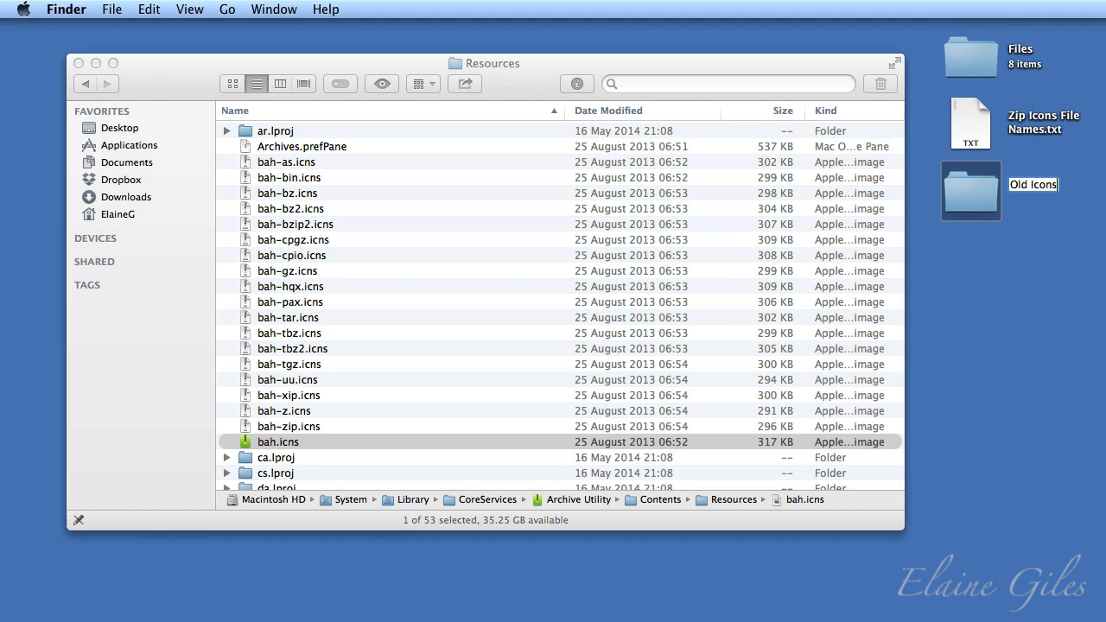
{"action": "key", "text": "Return"}
{"action": "left_click", "coordinate": [328, 161]}
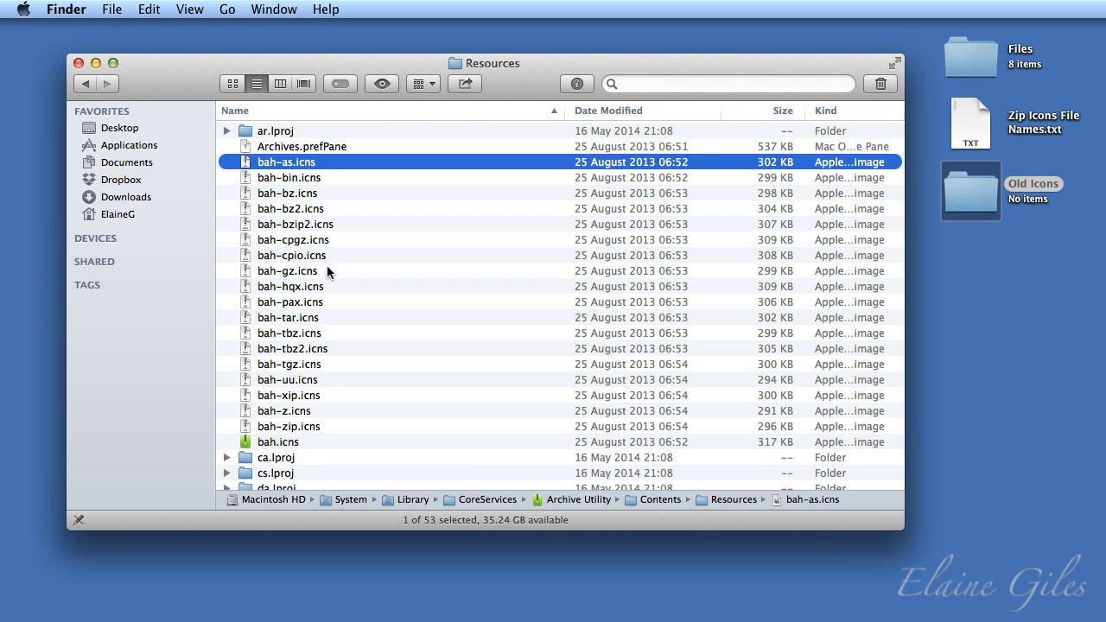
{"action": "left_click", "coordinate": [326, 424], "text": "shift"}
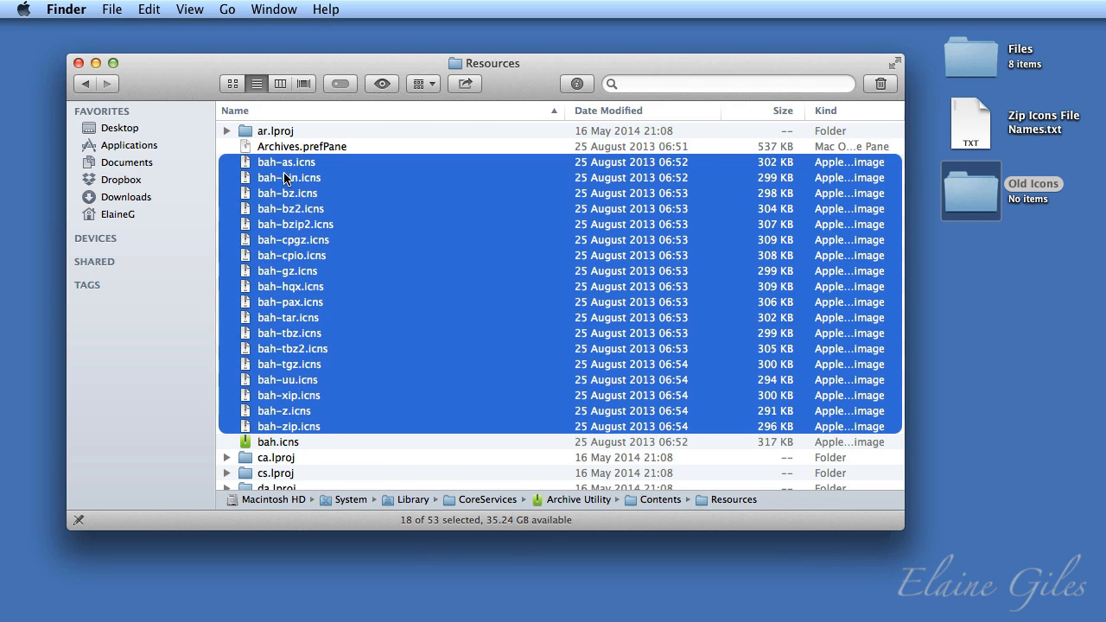
{"action": "mouse_move", "coordinate": [287, 178]}
{"action": "left_mouse_down"}
{"action": "mouse_move", "coordinate": [978, 204]}
{"action": "mouse_move", "coordinate": [977, 186]}
{"action": "left_mouse_up"}
Create a New Icons desktop folder and copy bah.icns from Resources into it.
{"action": "left_click", "coordinate": [973, 248]}
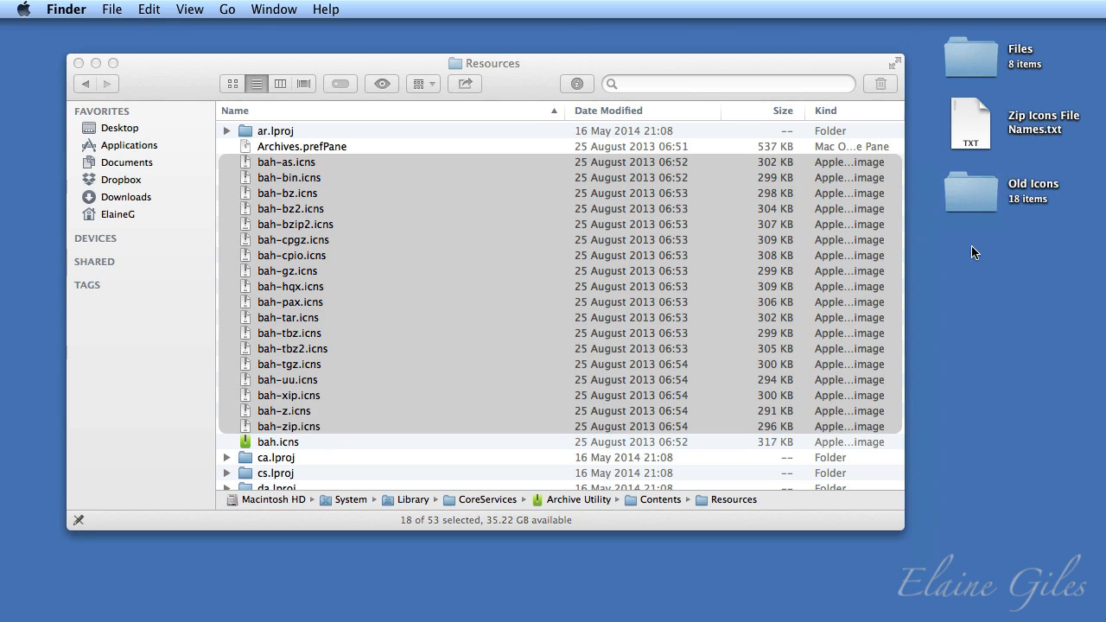
{"action": "right_click", "coordinate": [971, 245]}
{"action": "left_click", "coordinate": [966, 252]}
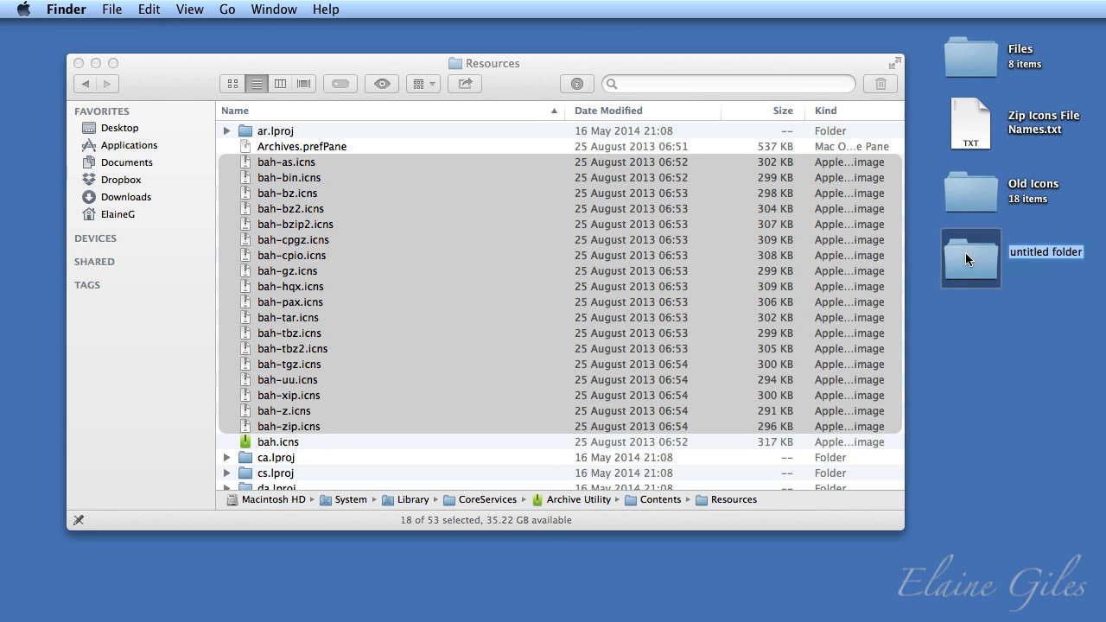
{"action": "type", "text": "New"}
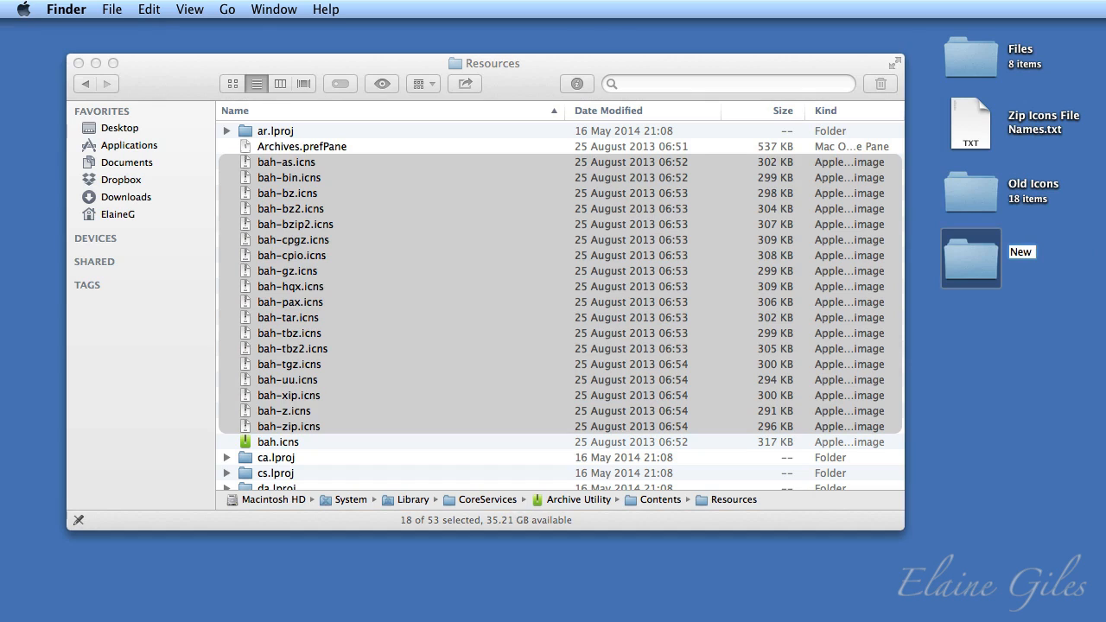
{"action": "type", "text": " Icons"}
{"action": "key", "text": "Return"}
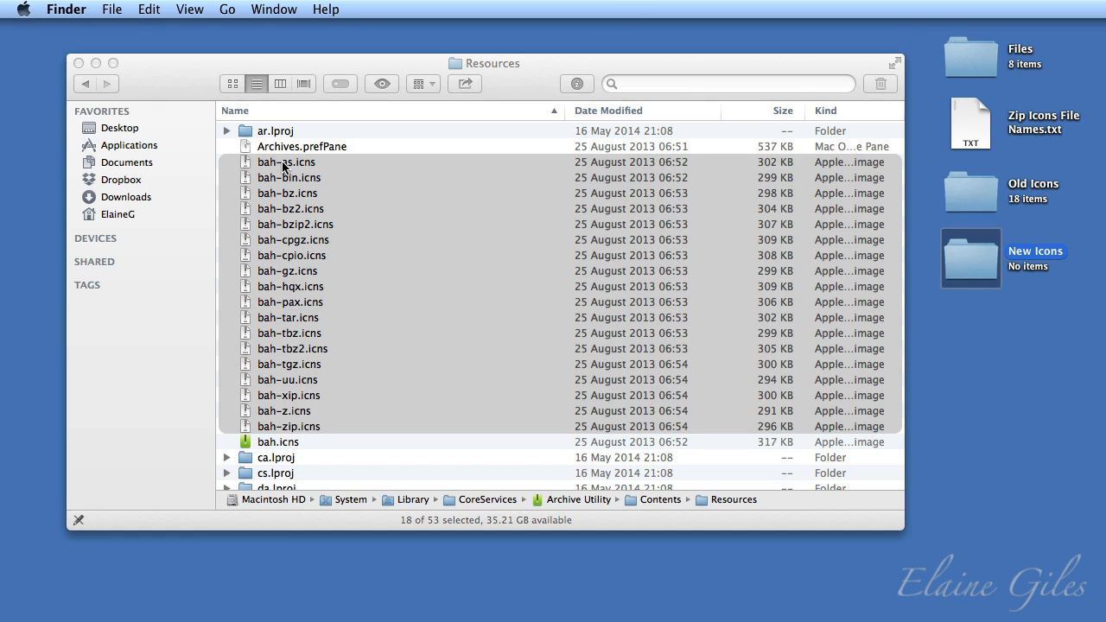
{"action": "left_click", "coordinate": [295, 450]}
{"action": "left_click", "coordinate": [303, 441]}
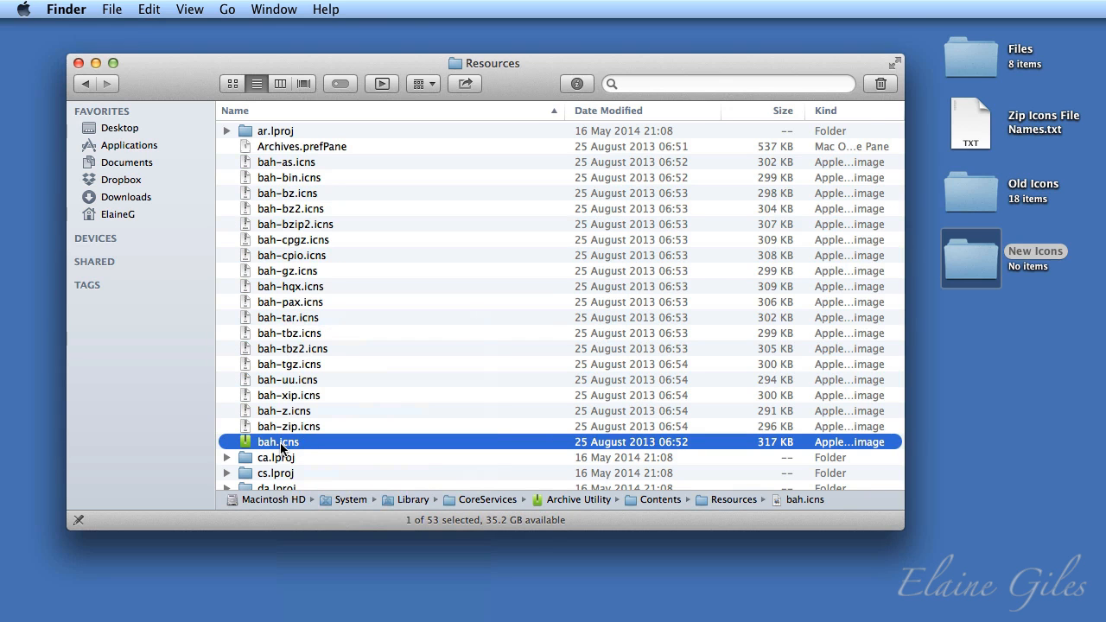
{"action": "left_click_drag", "start_coordinate": [281, 447], "coordinate": [973, 275]}
Duplicate bah.icns with Cmd-D until New Icons holds 18 files, bah copy through bah copy 17.
{"action": "double_click", "coordinate": [972, 275]}
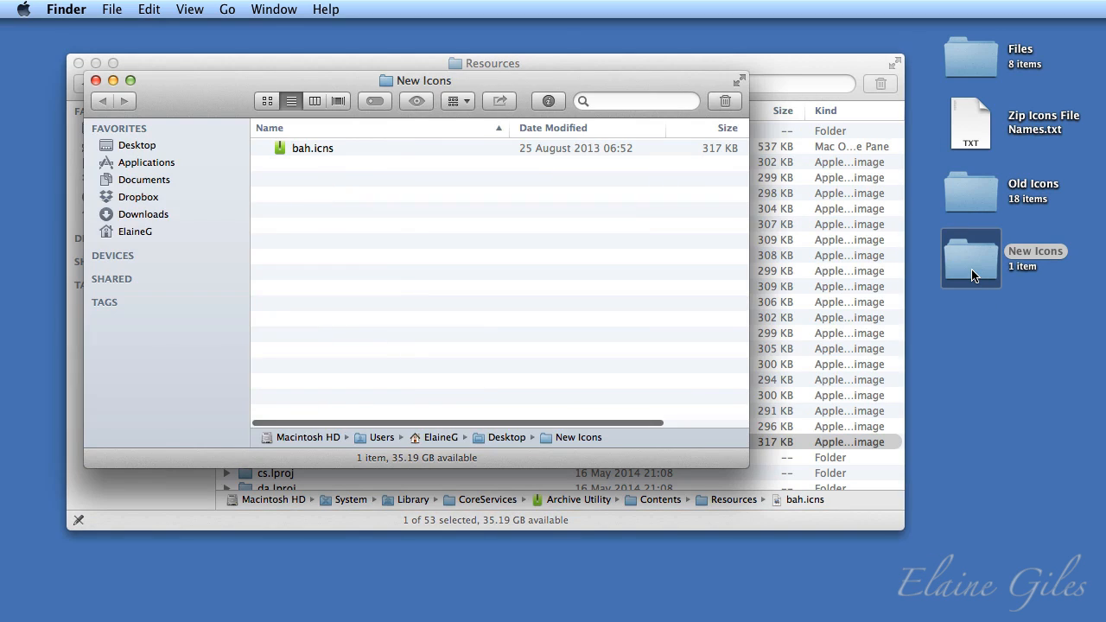
{"action": "left_click", "coordinate": [373, 148]}
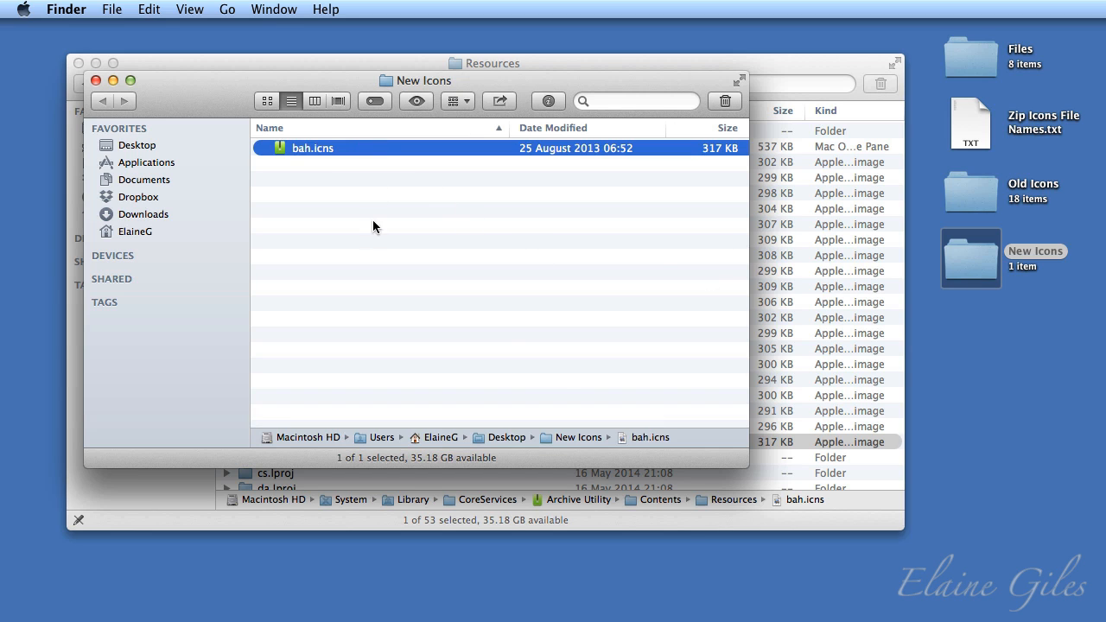
{"action": "left_click_drag", "start_coordinate": [743, 463], "coordinate": [862, 532]}
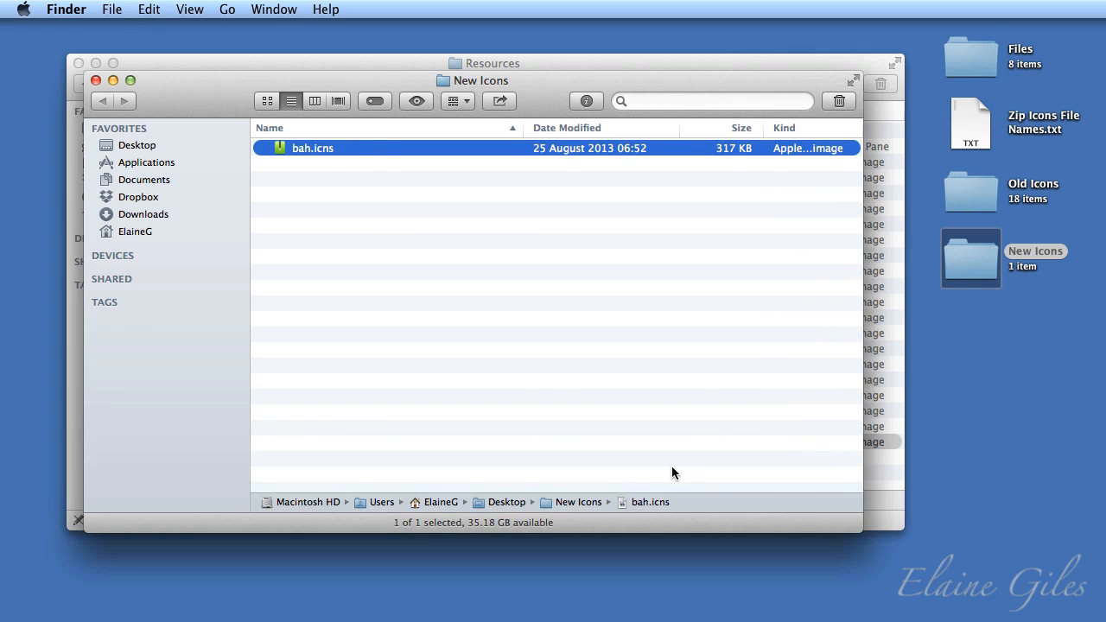
{"action": "key", "text": "super+d"}
{"action": "key", "text": "super+d"}
{"action": "key", "text": "super+d"}
{"action": "key", "text": "super+d"}
{"action": "key", "text": "super+d"}
{"action": "key", "text": "super+d"}
{"action": "key", "text": "super+d"}
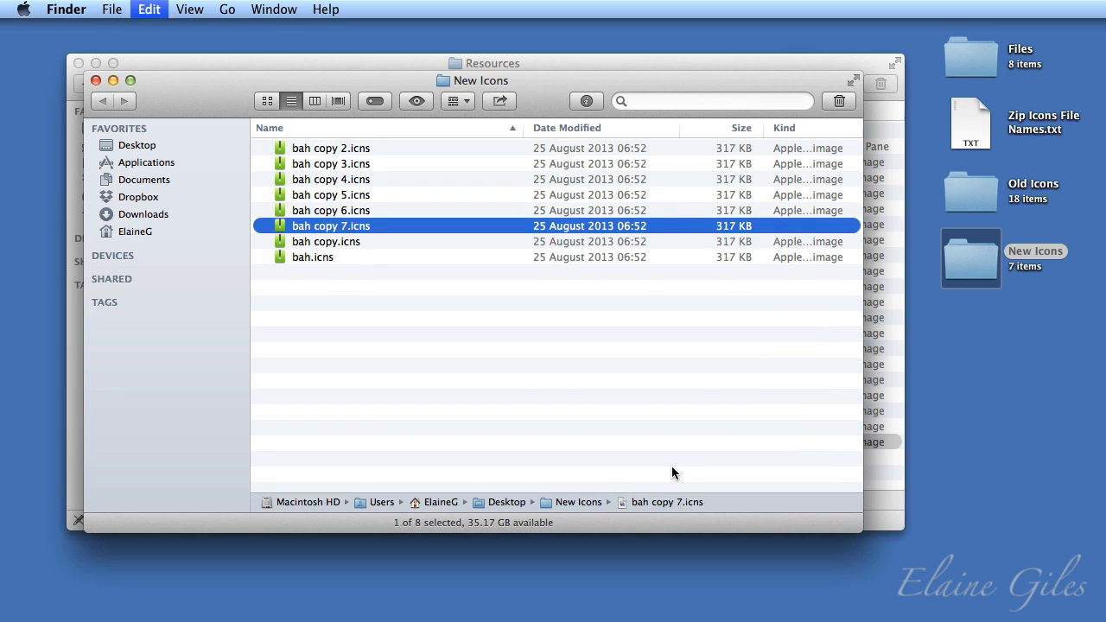
{"action": "key", "text": "super+d"}
{"action": "key", "text": "super+d"}
{"action": "key", "text": "super+d"}
{"action": "key", "text": "super+d"}
{"action": "key", "text": "super+d"}
{"action": "key", "text": "super+d"}
{"action": "key", "text": "super+d"}
{"action": "key", "text": "super+d"}
{"action": "key", "text": "super+d"}
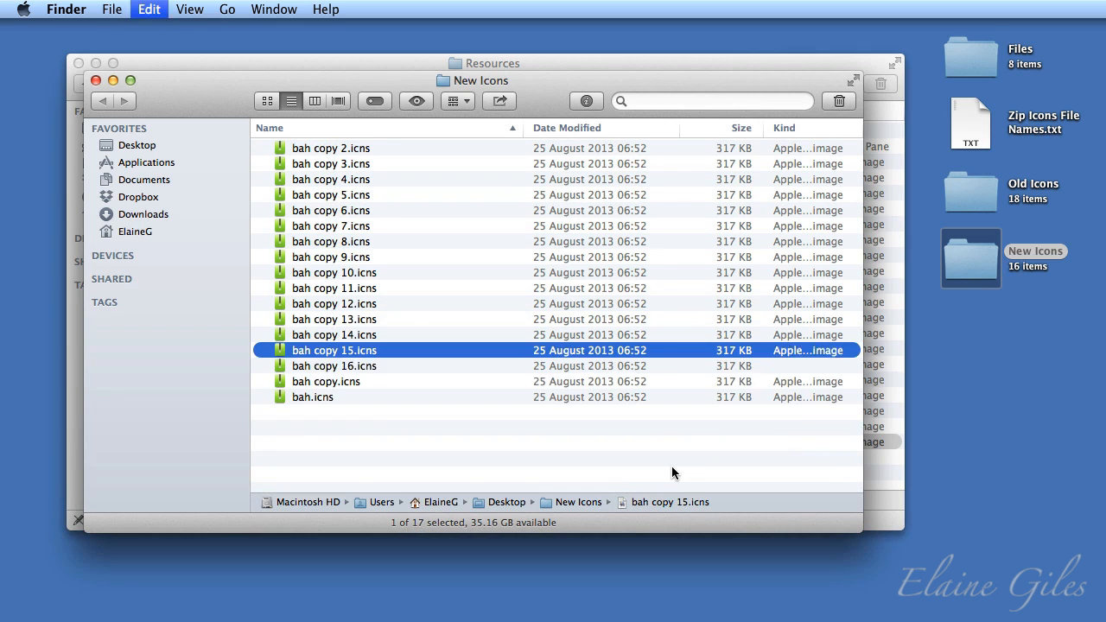
{"action": "key", "text": "super+d"}
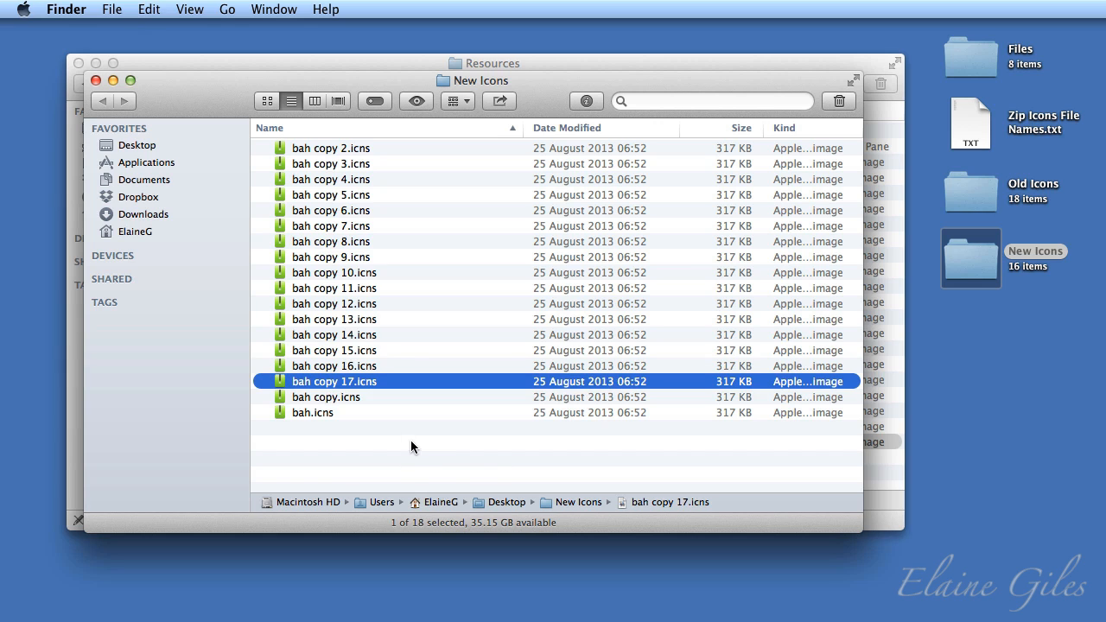
{"action": "left_click_drag", "start_coordinate": [214, 93], "coordinate": [487, 85]}
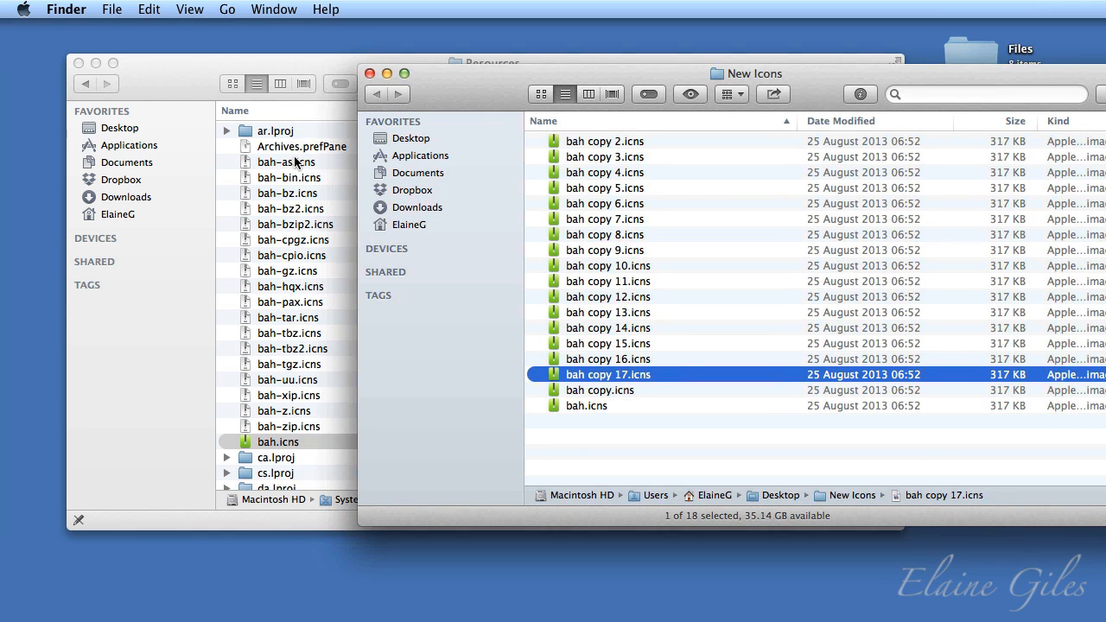
Launch Name Mangler via the app launcher by searching 'name'.
{"action": "left_click_drag", "start_coordinate": [463, 97], "coordinate": [192, 98]}
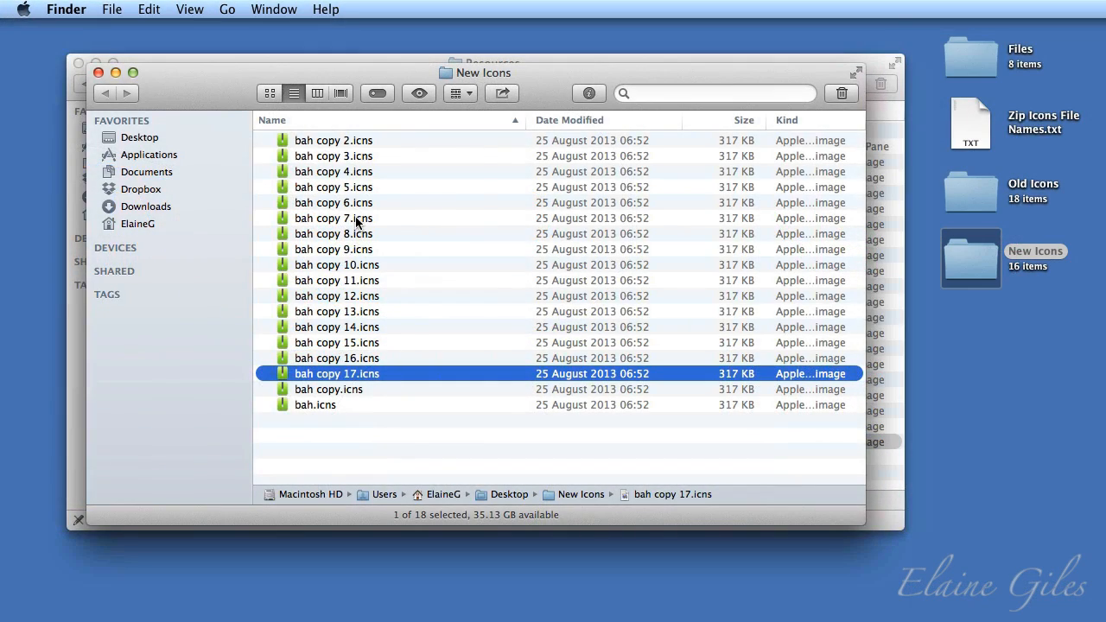
{"action": "key", "text": "alt+space"}
{"action": "type", "text": "name"}
{"action": "key", "text": "Return"}
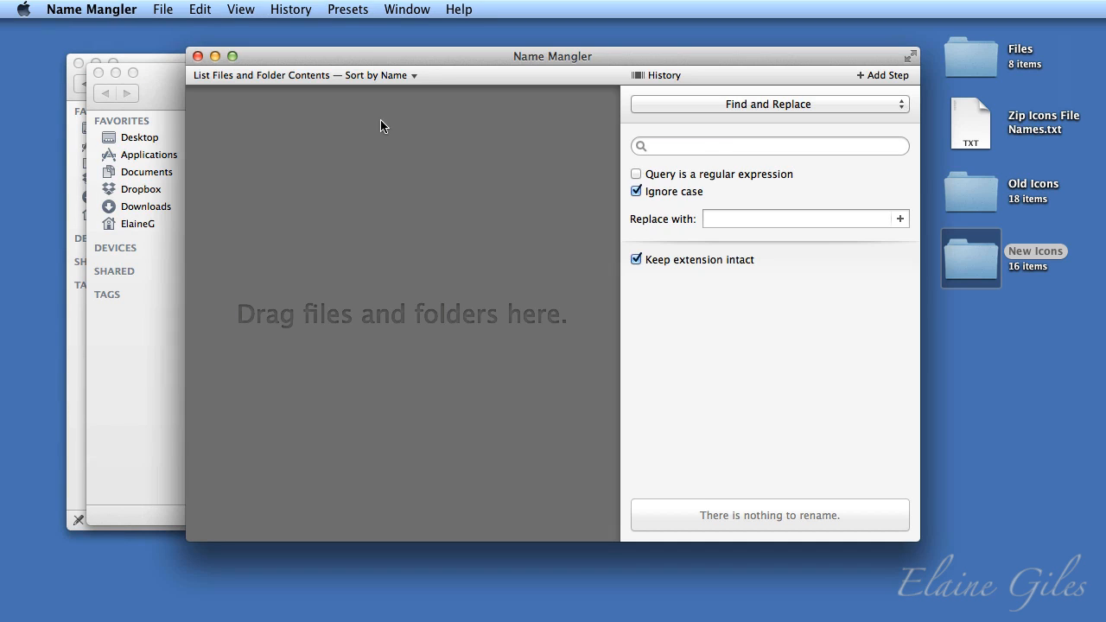
Drag all 18 New Icons files into Name Mangler and unlock access to the folder.
{"action": "left_click_drag", "start_coordinate": [354, 61], "coordinate": [592, 118]}
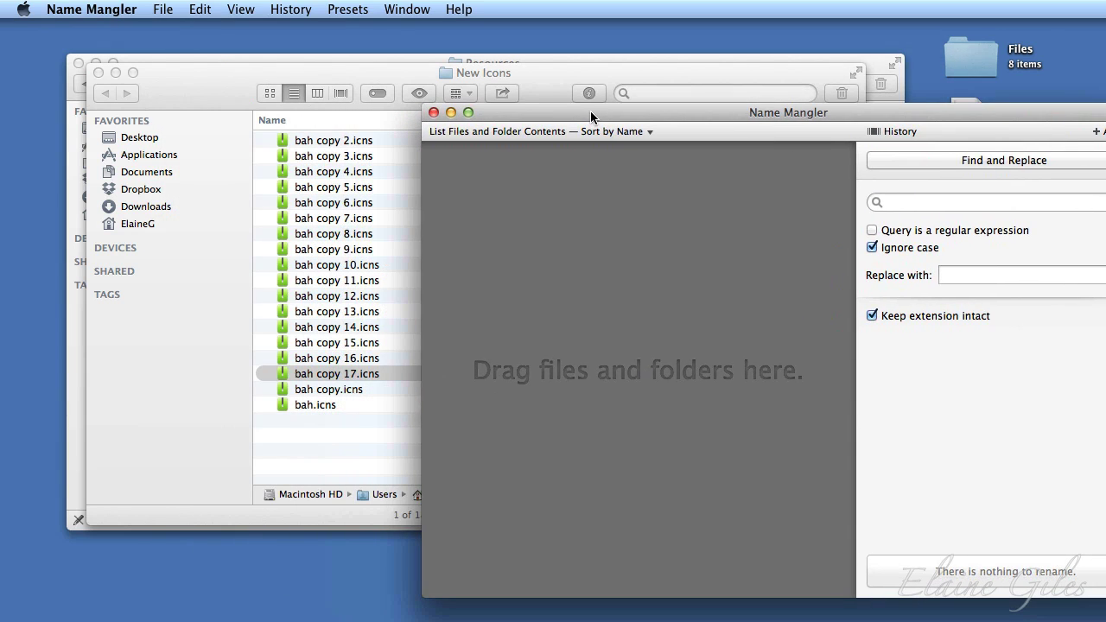
{"action": "left_click", "coordinate": [326, 445]}
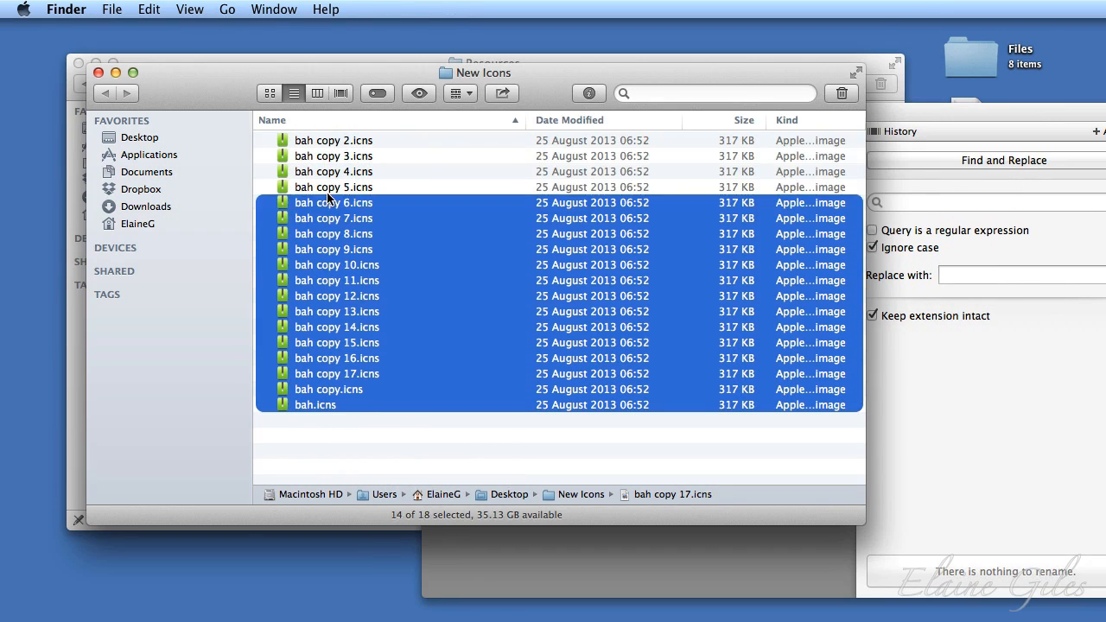
{"action": "left_click_drag", "start_coordinate": [327, 445], "coordinate": [326, 138]}
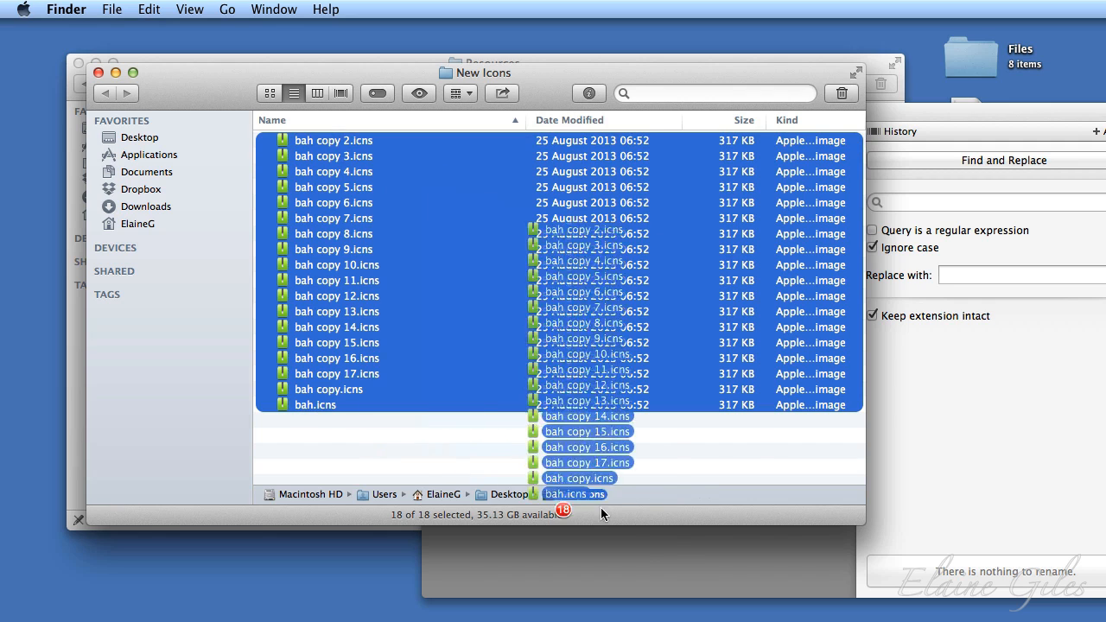
{"action": "left_click_drag", "start_coordinate": [307, 407], "coordinate": [700, 545]}
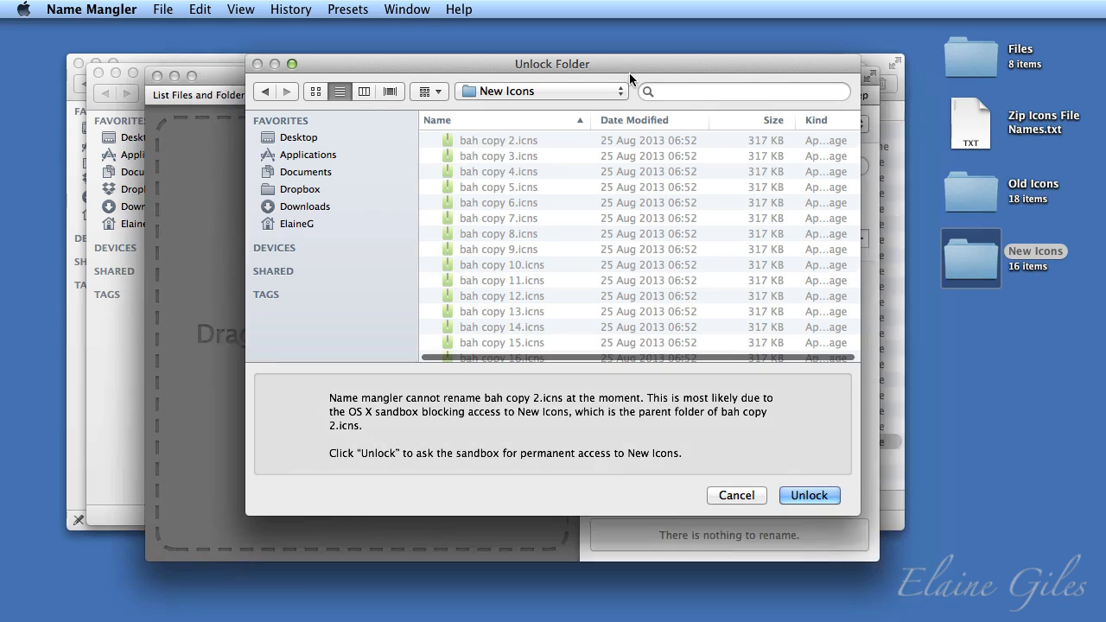
{"action": "left_click", "coordinate": [812, 493]}
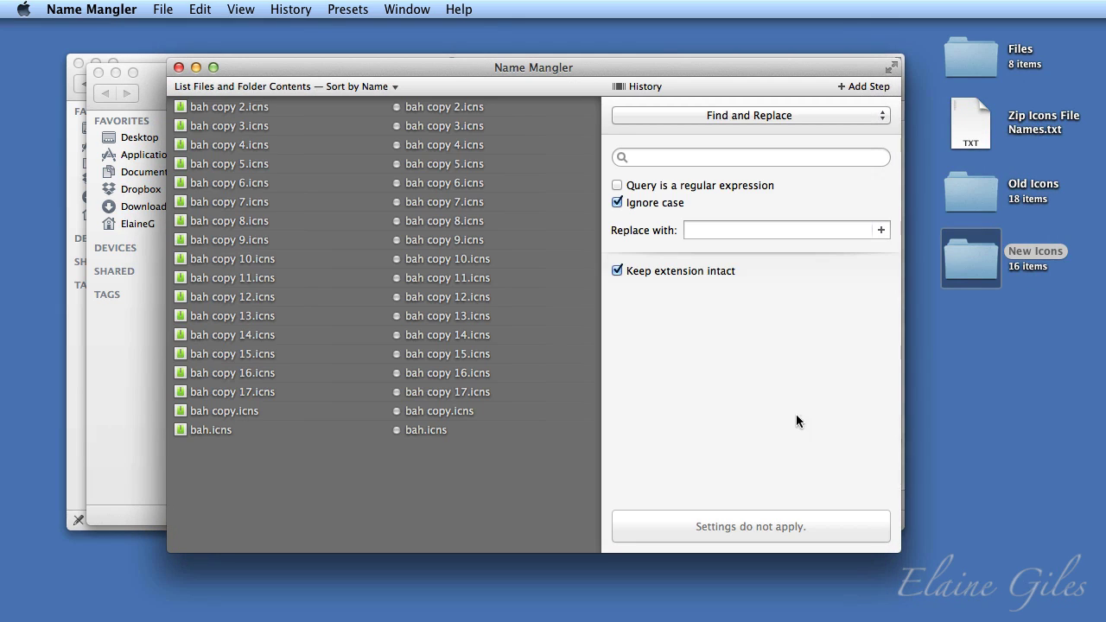
{"action": "double_click", "coordinate": [975, 113]}
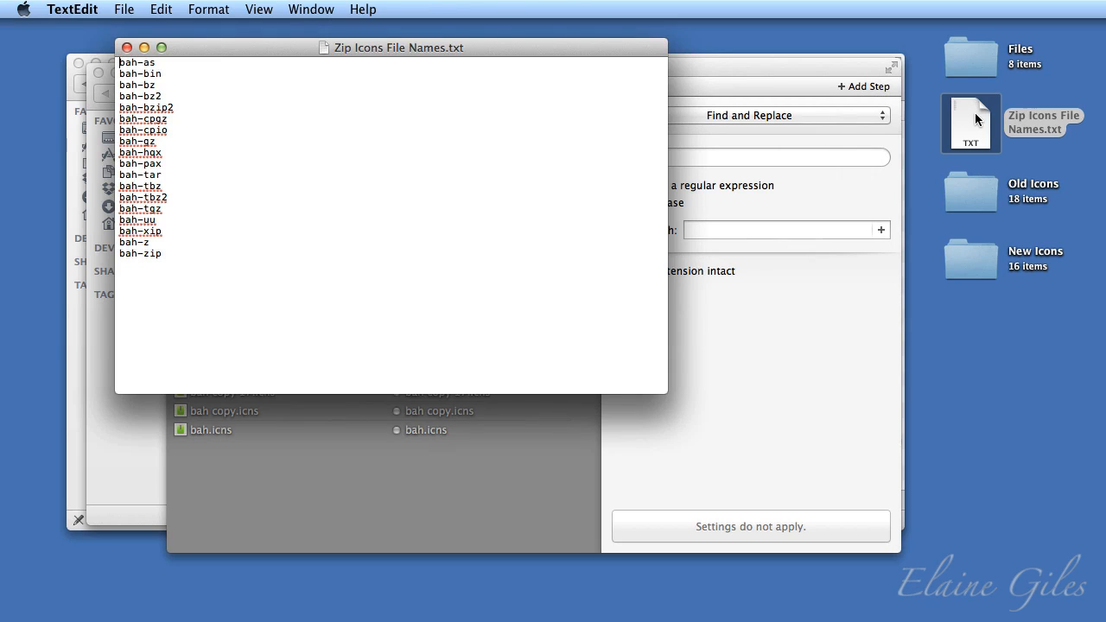
{"action": "left_click", "coordinate": [435, 255]}
{"action": "key", "text": "super+h"}
Switch the renaming step to Sequence with the Arbitrary Terms format.
{"action": "left_click", "coordinate": [724, 117]}
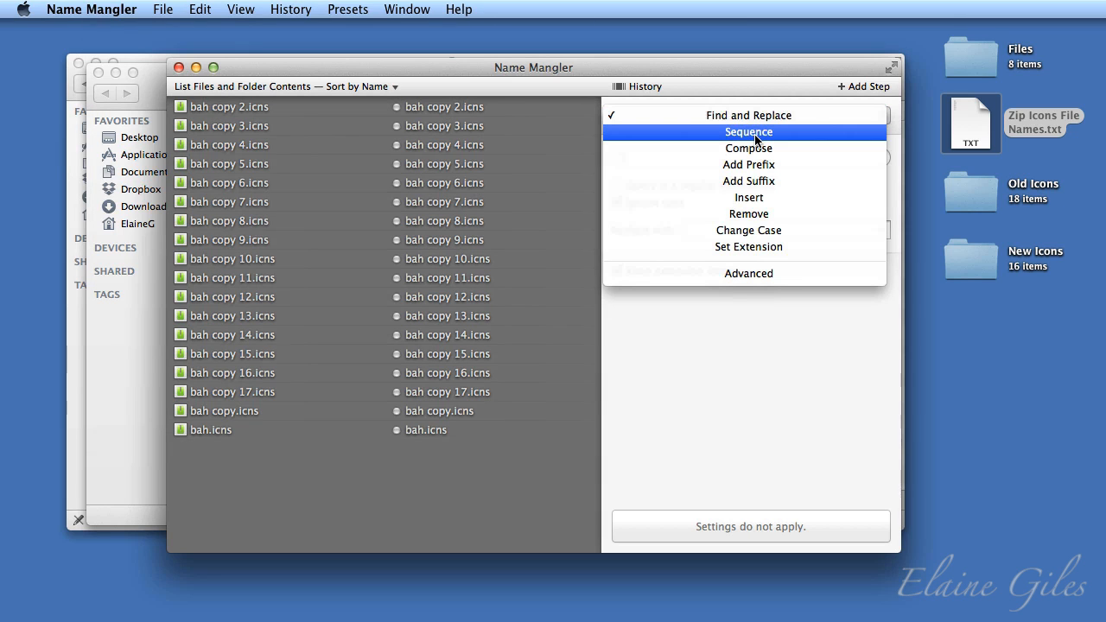
{"action": "left_click", "coordinate": [756, 136]}
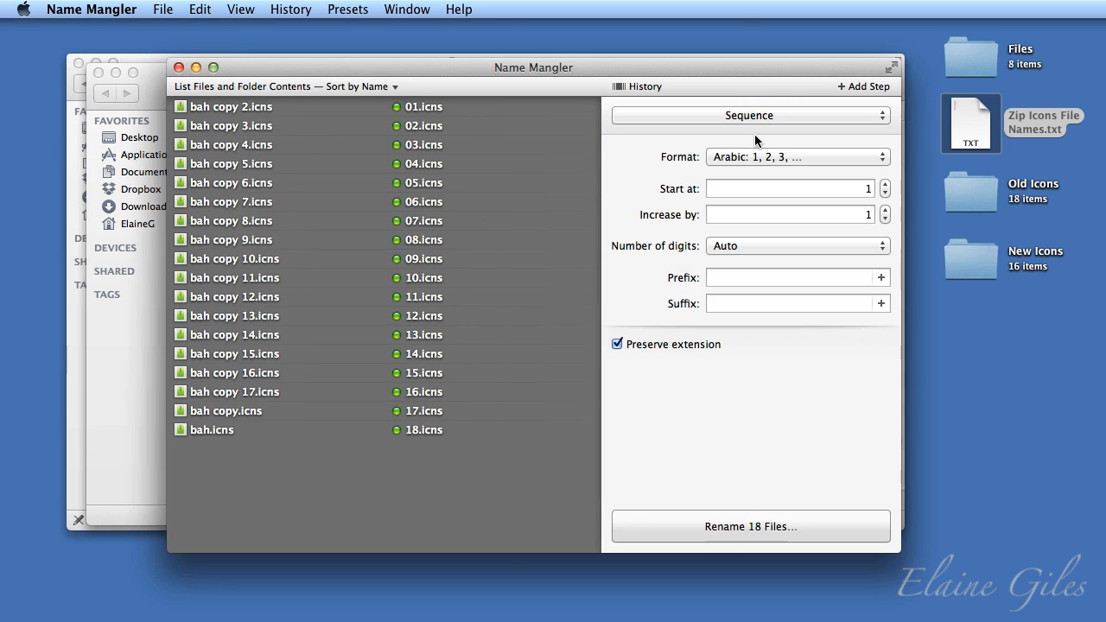
{"action": "left_click", "coordinate": [804, 160]}
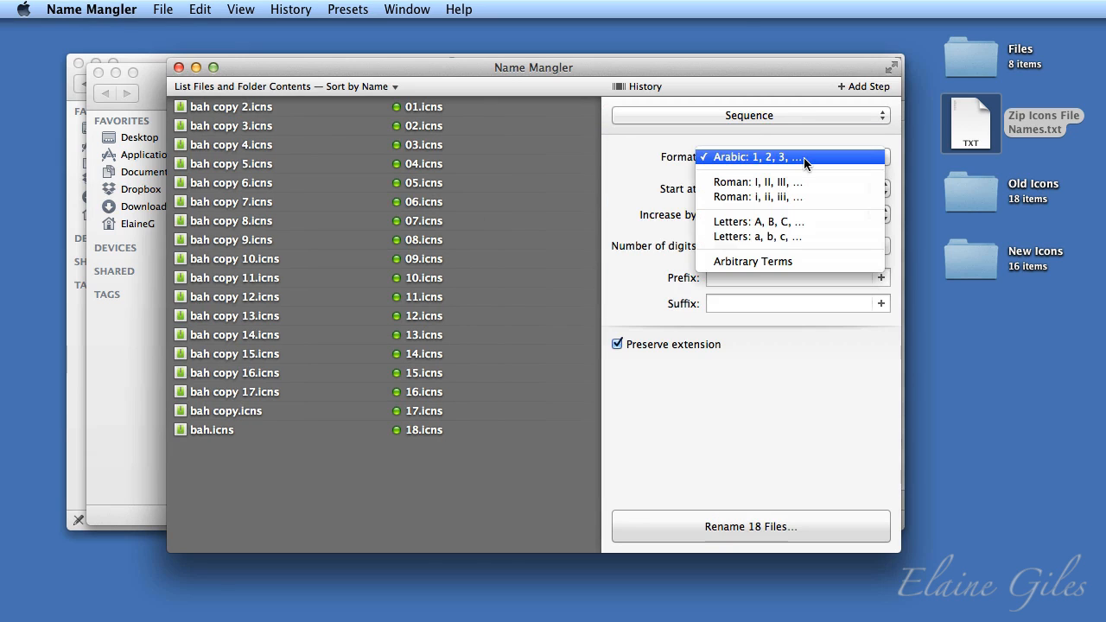
{"action": "left_click", "coordinate": [804, 261]}
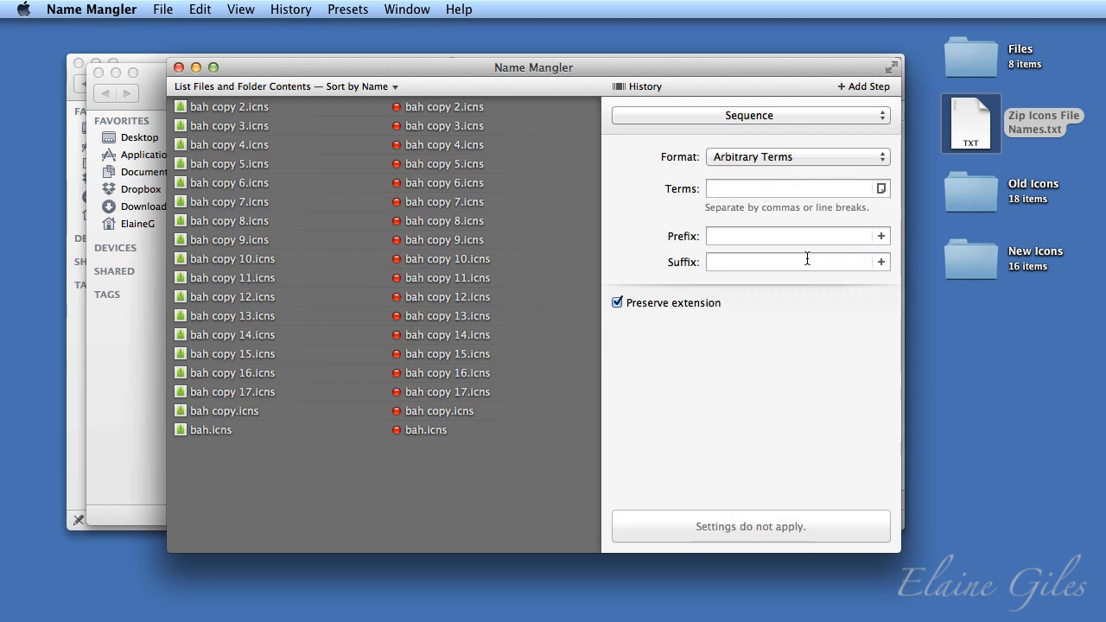
Import the terms from Zip Icons File Names.txt on the Desktop and rename the 18 files bah-as through bah-zip.
{"action": "left_click", "coordinate": [881, 188]}
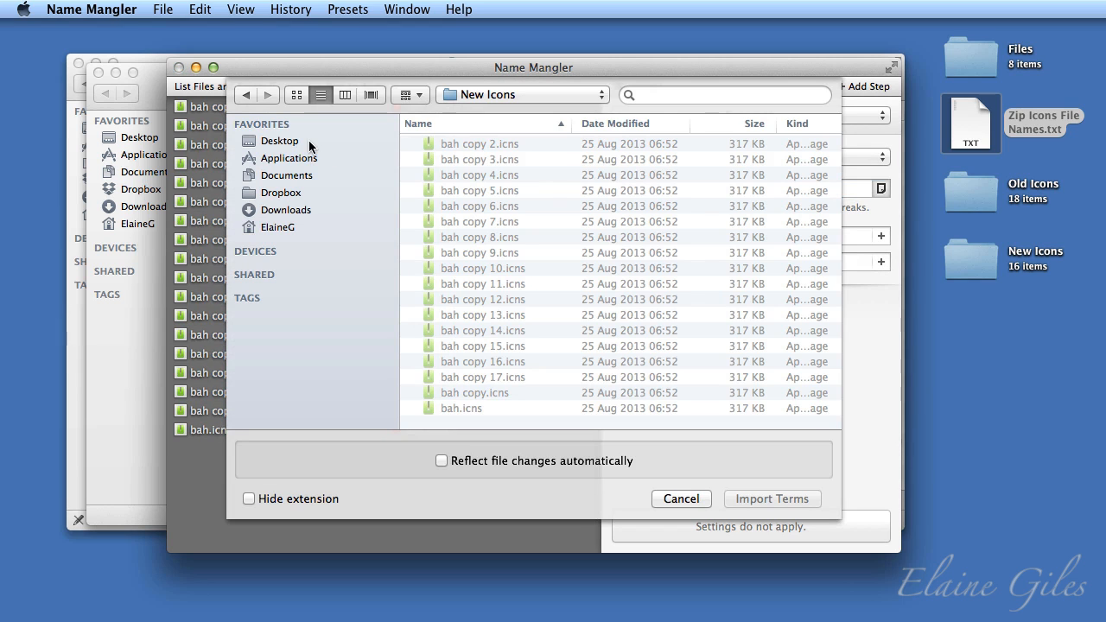
{"action": "left_click", "coordinate": [310, 146]}
{"action": "left_click", "coordinate": [515, 207]}
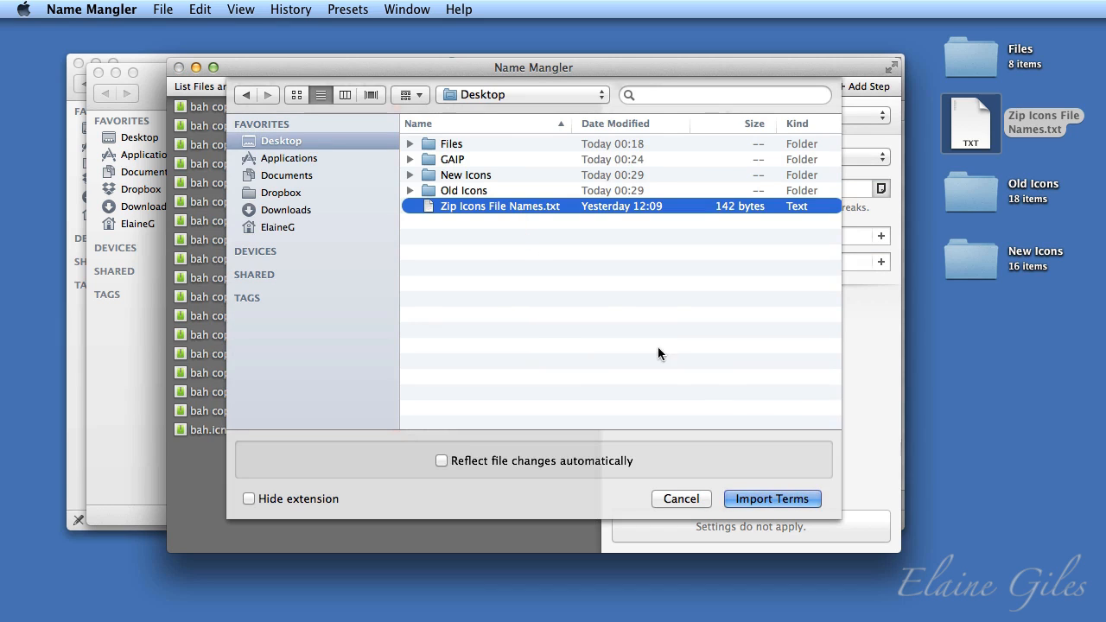
{"action": "left_click", "coordinate": [779, 498]}
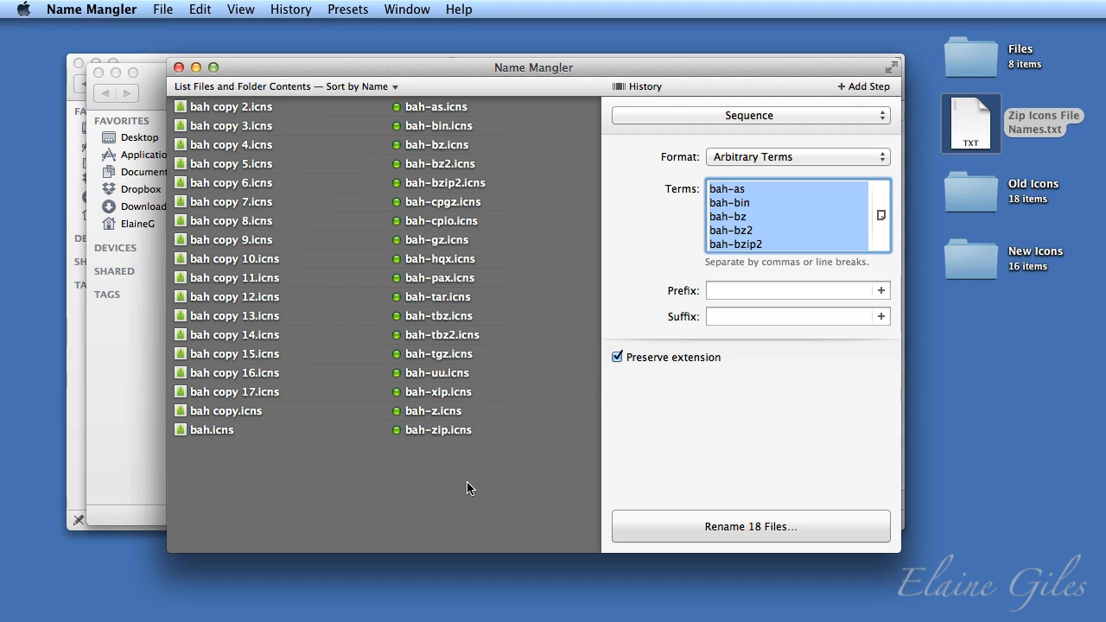
{"action": "left_click", "coordinate": [690, 529]}
Confirm the rename, compare the Old Icons folder with the new green icons, then place New Icons beside Resources.
{"action": "left_click", "coordinate": [681, 260]}
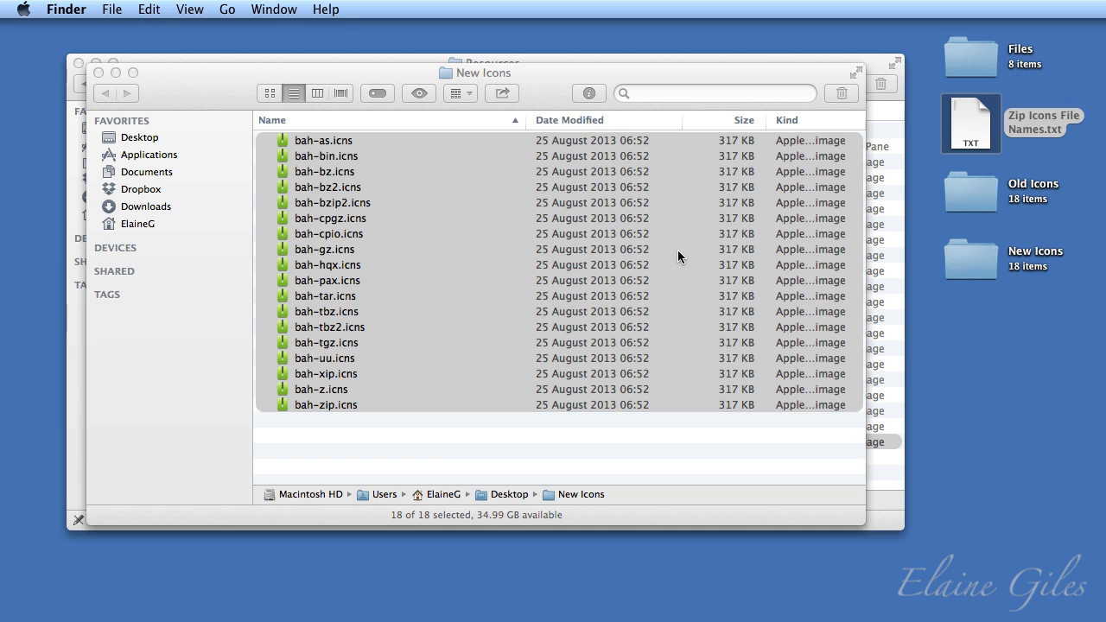
{"action": "left_click_drag", "start_coordinate": [194, 86], "coordinate": [244, 89]}
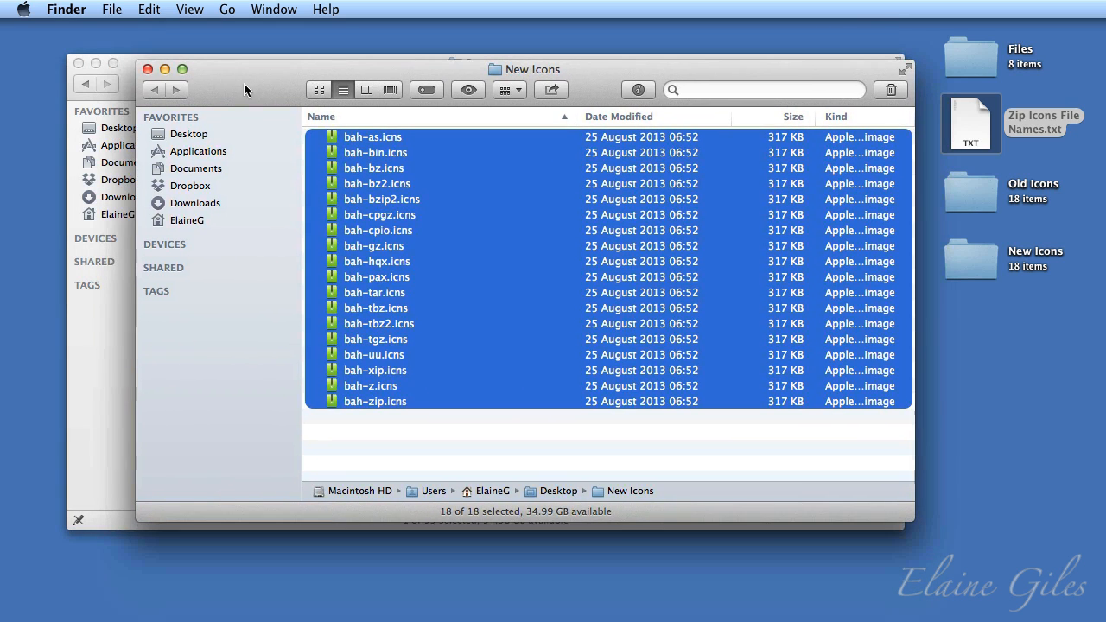
{"action": "double_click", "coordinate": [981, 194]}
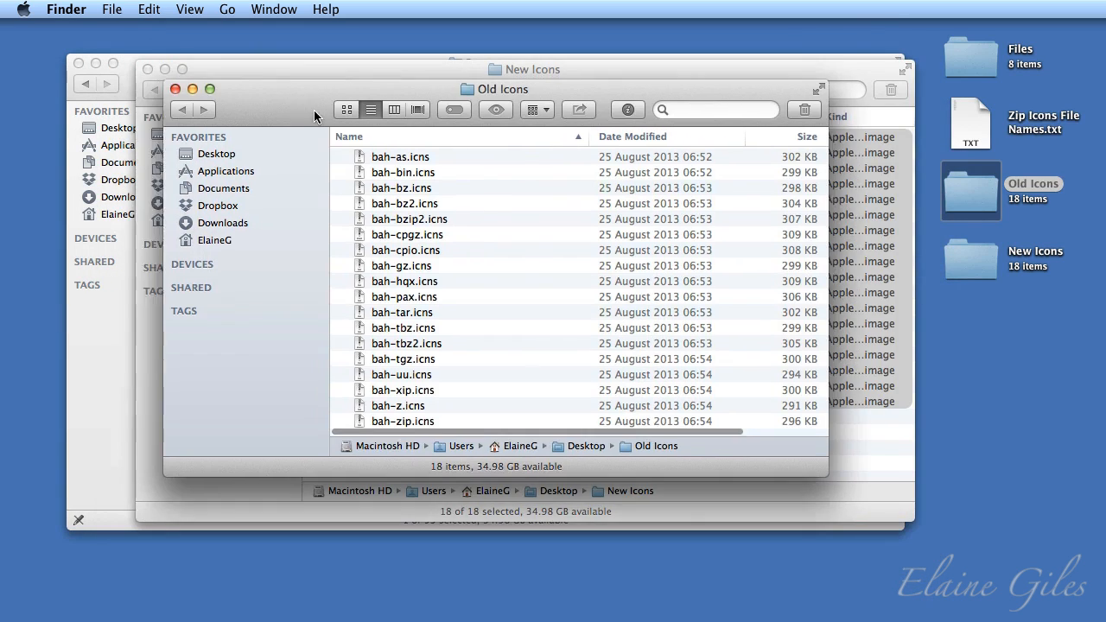
{"action": "left_click_drag", "start_coordinate": [314, 110], "coordinate": [592, 104]}
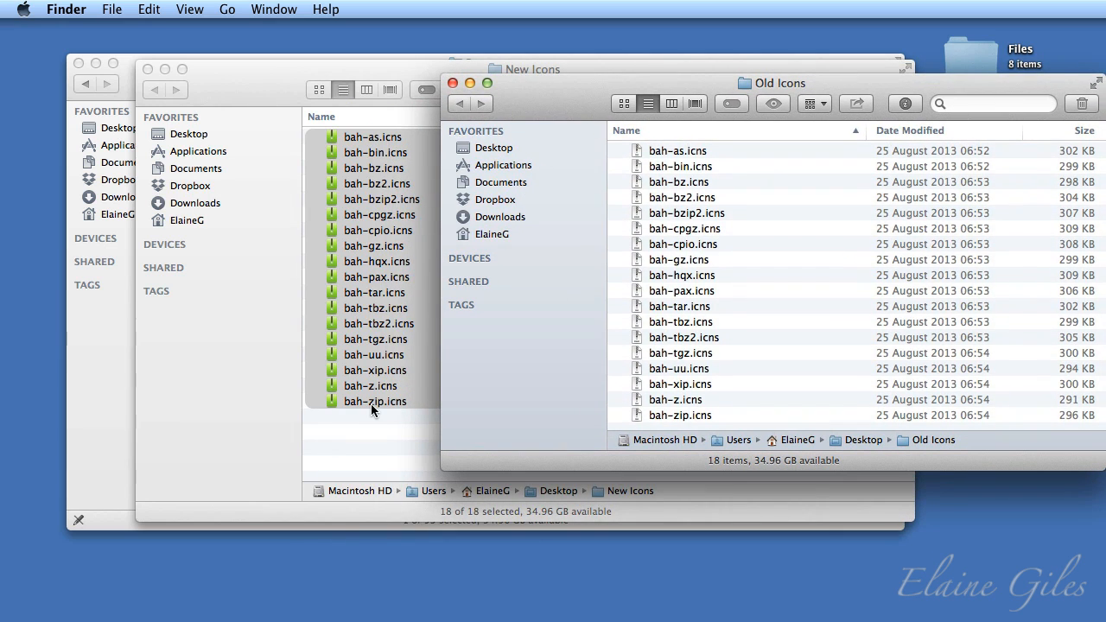
{"action": "left_click", "coordinate": [452, 83]}
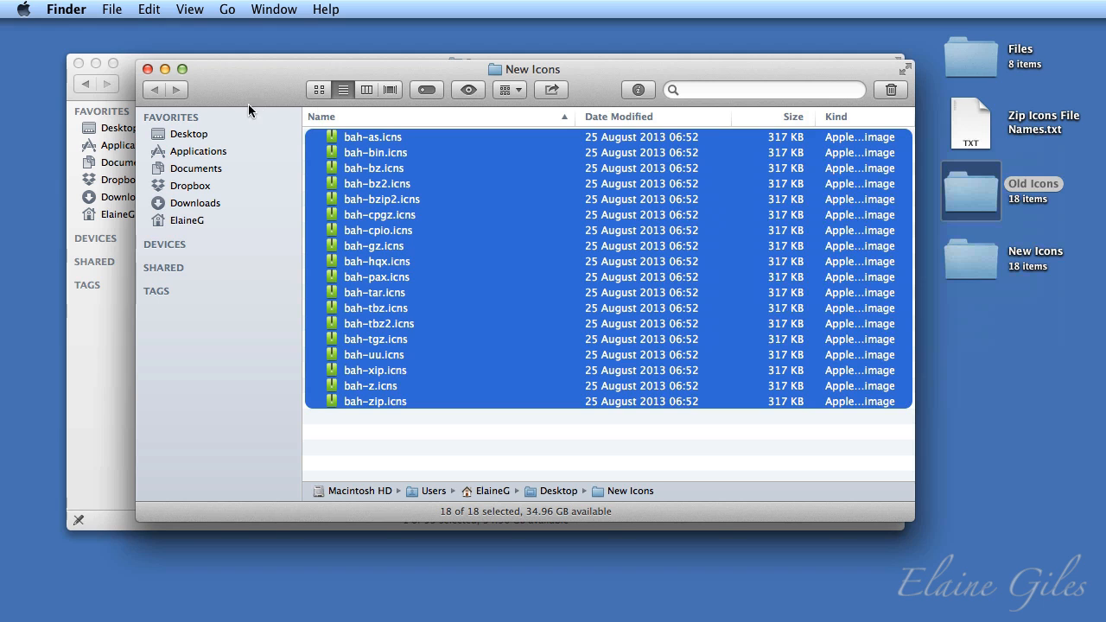
{"action": "mouse_move", "coordinate": [255, 78]}
{"action": "left_mouse_down"}
{"action": "mouse_move", "coordinate": [566, 124]}
{"action": "mouse_move", "coordinate": [625, 86]}
{"action": "left_mouse_up"}
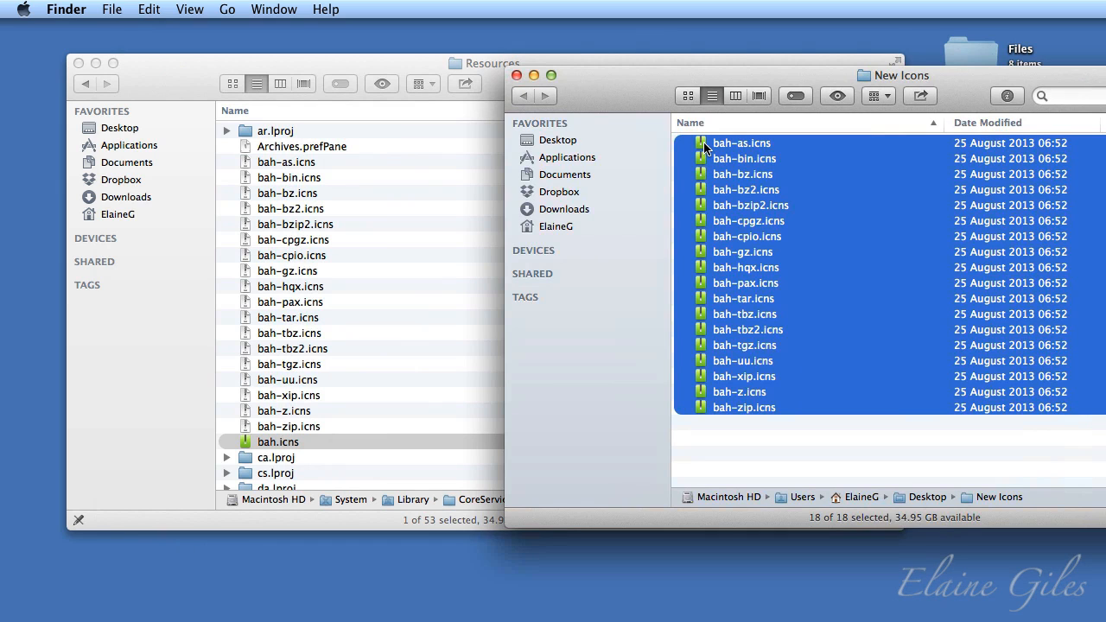
Move the 18 green icons into Resources, authenticating as administrator and replacing all existing bah files.
{"action": "left_click_drag", "start_coordinate": [705, 147], "coordinate": [376, 193]}
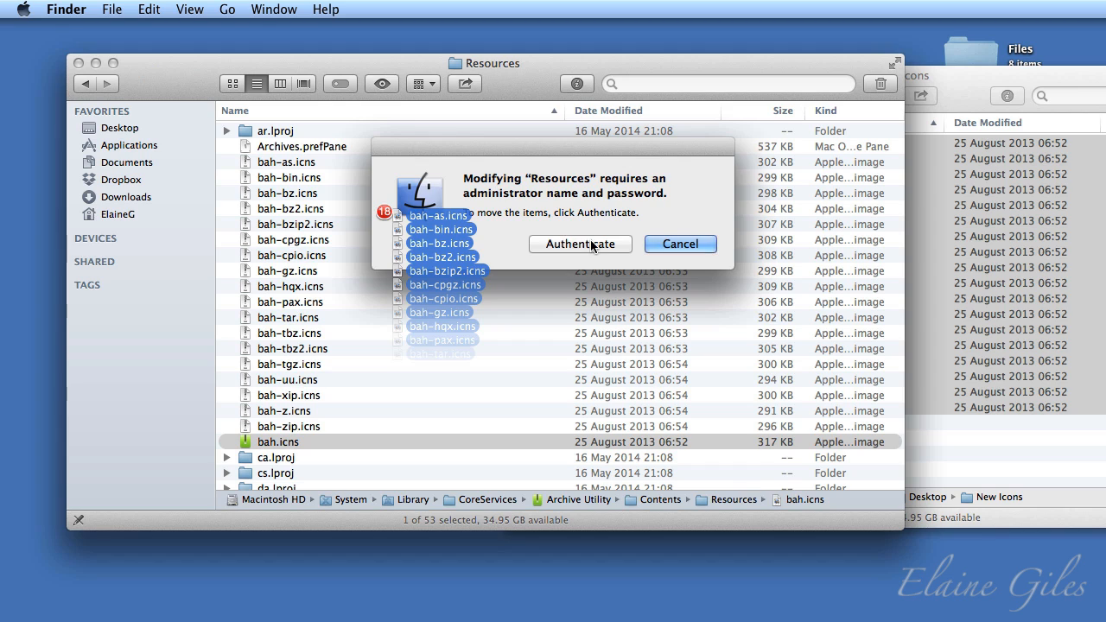
{"action": "left_click", "coordinate": [592, 246]}
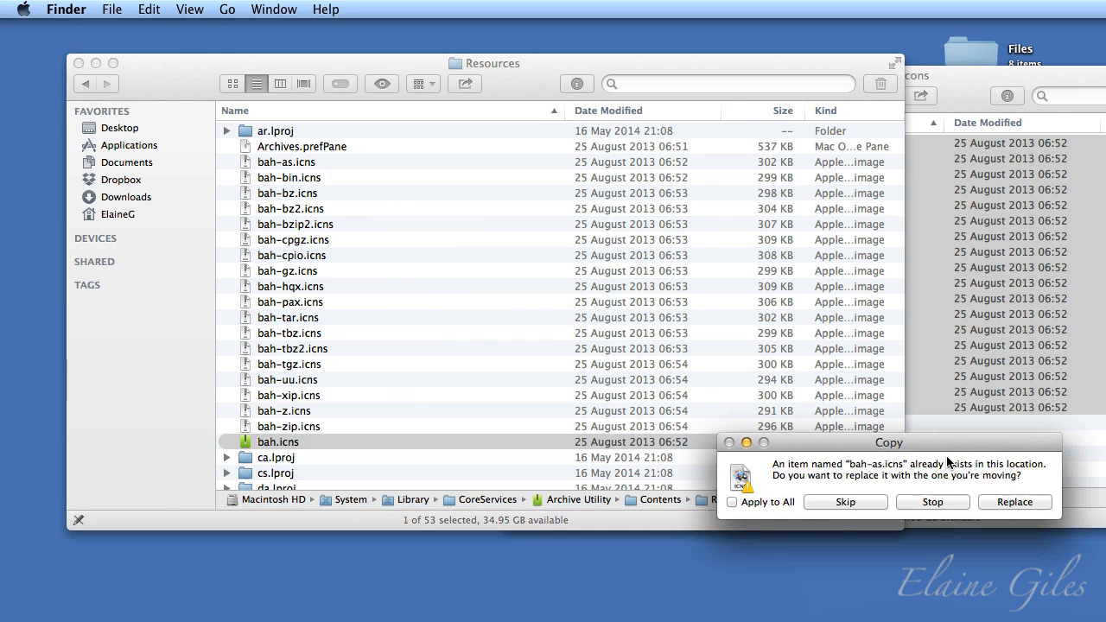
{"action": "left_click", "coordinate": [768, 501]}
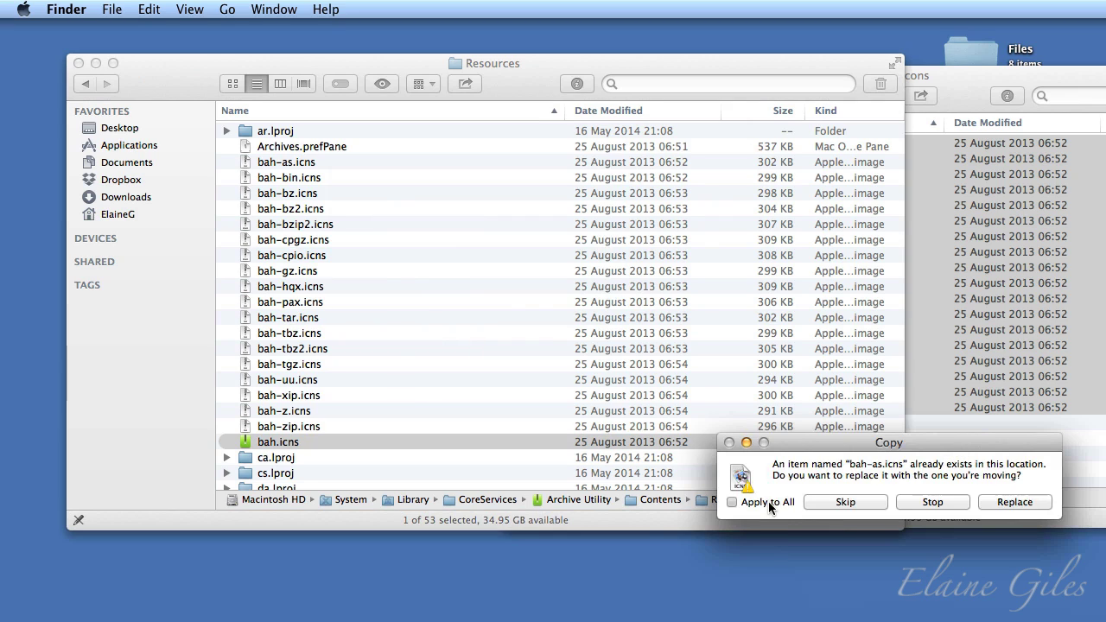
{"action": "left_click", "coordinate": [1000, 508]}
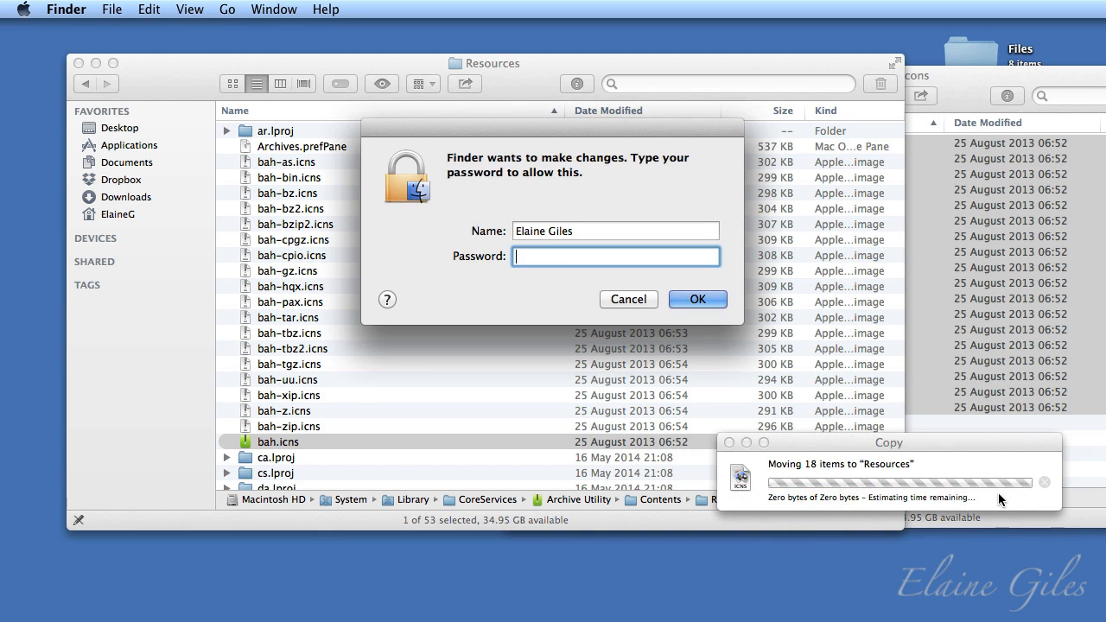
{"action": "type", "text": "*******"}
{"action": "key", "text": "Return"}
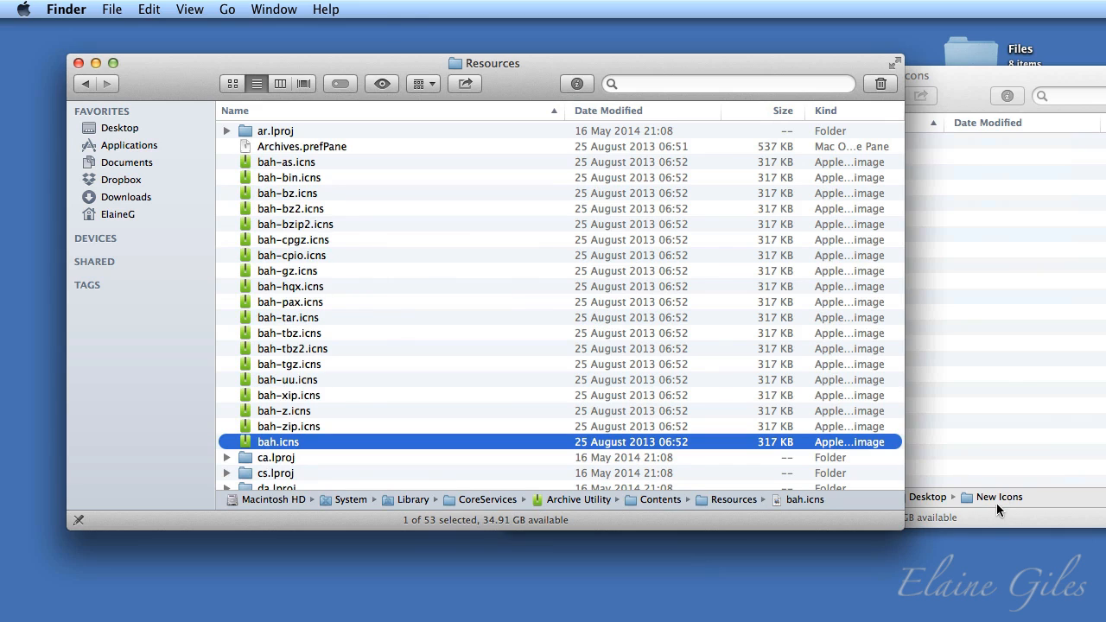
{"action": "left_click", "coordinate": [1040, 429]}
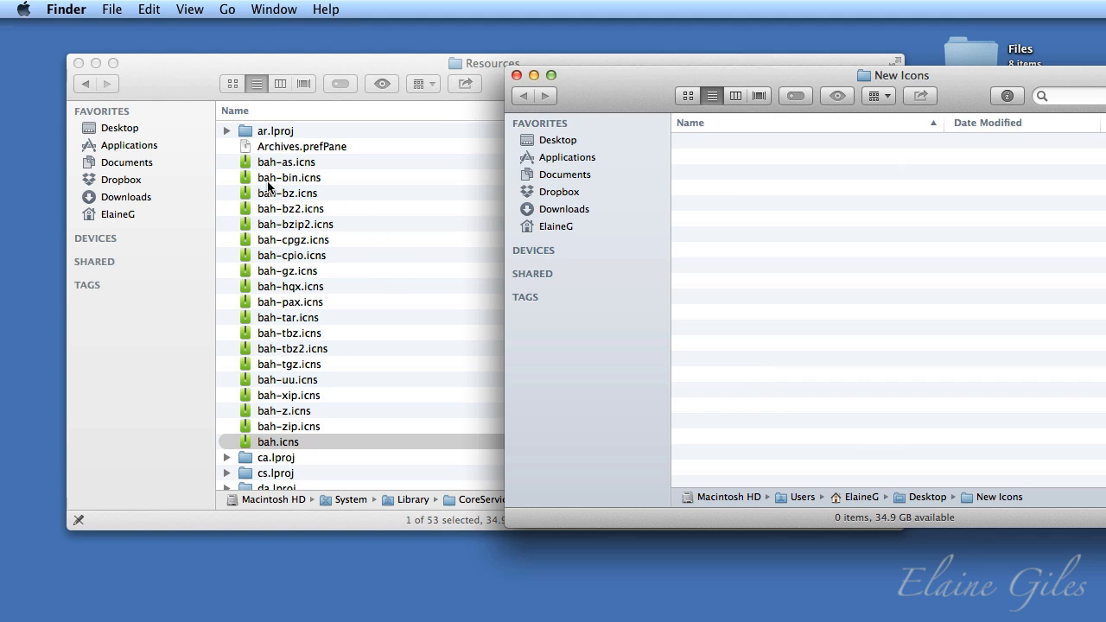
Copy bah-as.icns through bah-zip.icns from Resources back into New Icons, then close the folder.
{"action": "left_click", "coordinate": [325, 162]}
{"action": "left_click", "coordinate": [325, 161]}
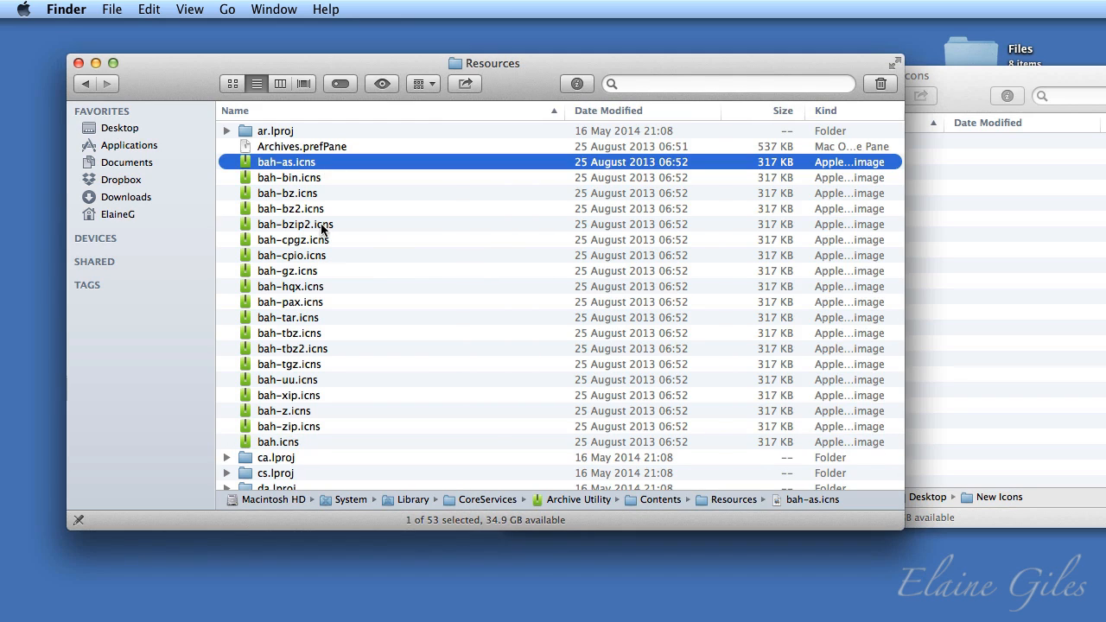
{"action": "left_click", "coordinate": [317, 425], "text": "shift"}
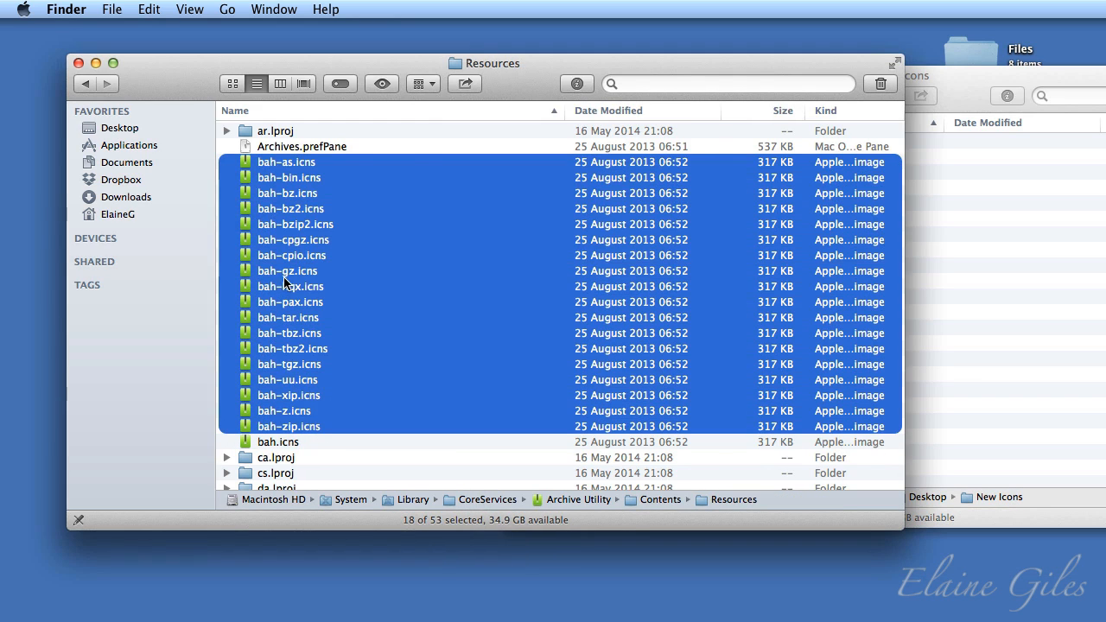
{"action": "left_click_drag", "start_coordinate": [287, 253], "coordinate": [1010, 277]}
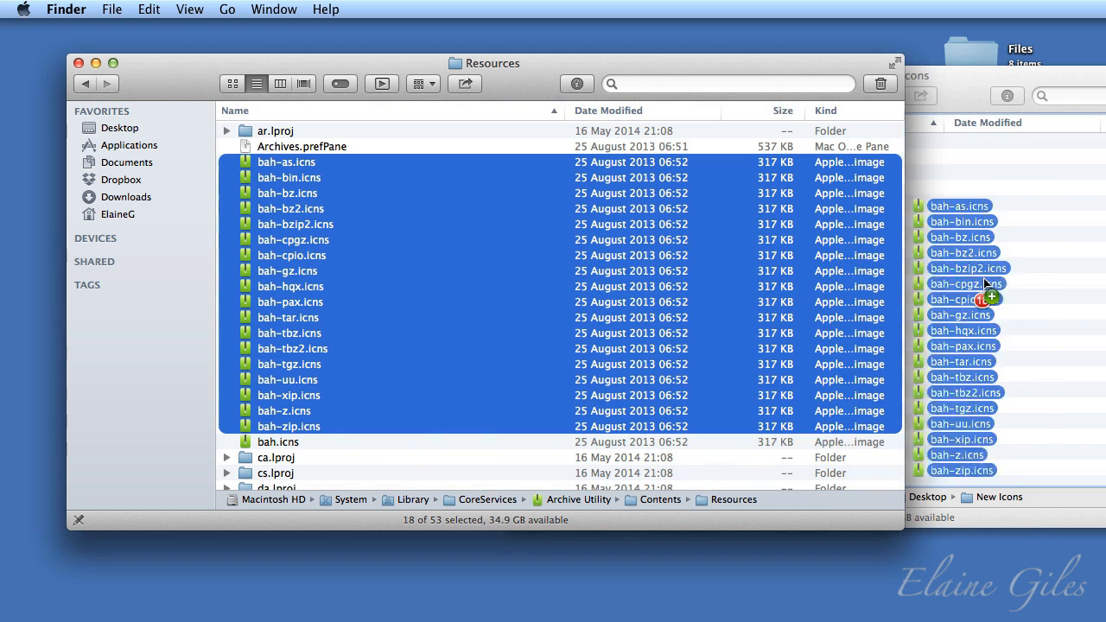
{"action": "left_click", "coordinate": [933, 458]}
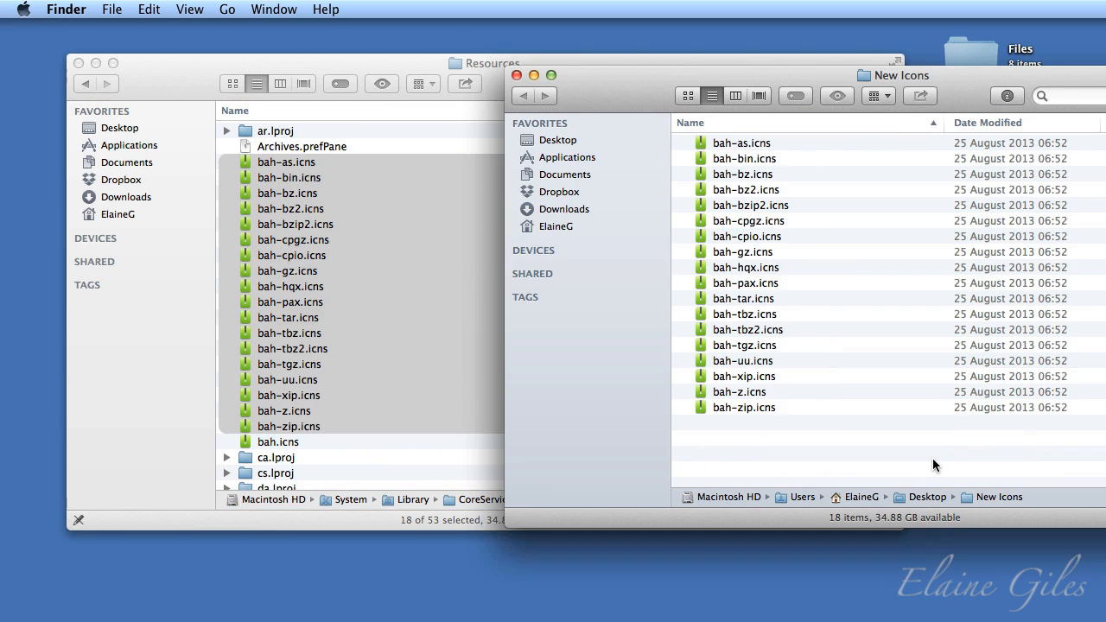
{"action": "left_click", "coordinate": [517, 75]}
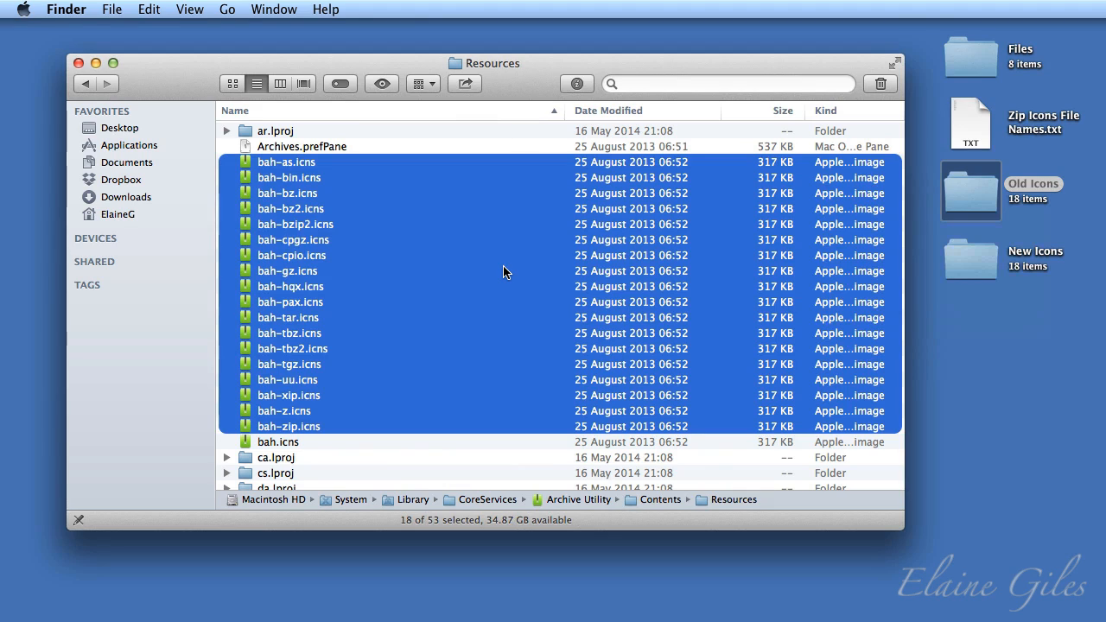
Close the Resources folder, then view the Files folder's contents and close it.
{"action": "left_click", "coordinate": [78, 63]}
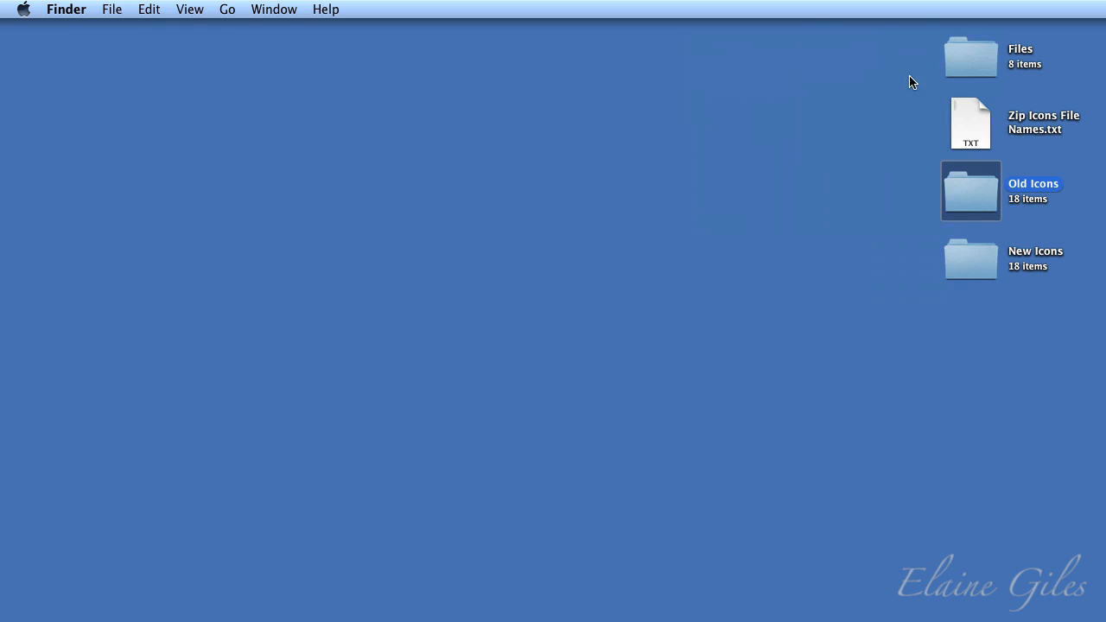
{"action": "left_click", "coordinate": [968, 63]}
{"action": "double_click", "coordinate": [967, 57]}
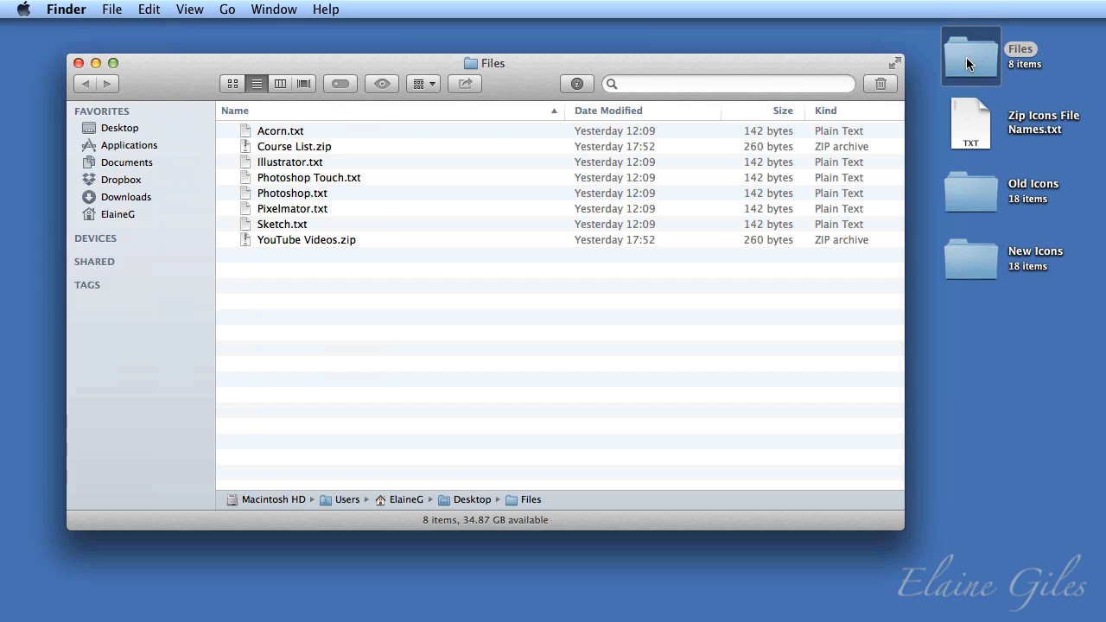
{"action": "left_click", "coordinate": [78, 62]}
Log out of the current account from the Apple menu.
{"action": "left_click", "coordinate": [31, 14]}
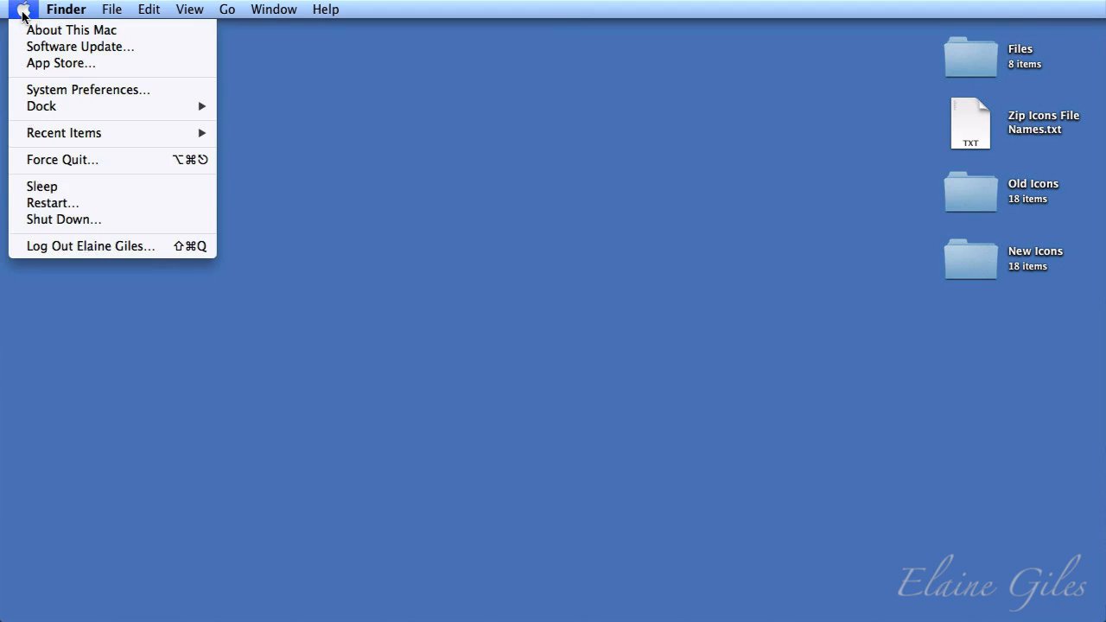
{"action": "left_click", "coordinate": [142, 249]}
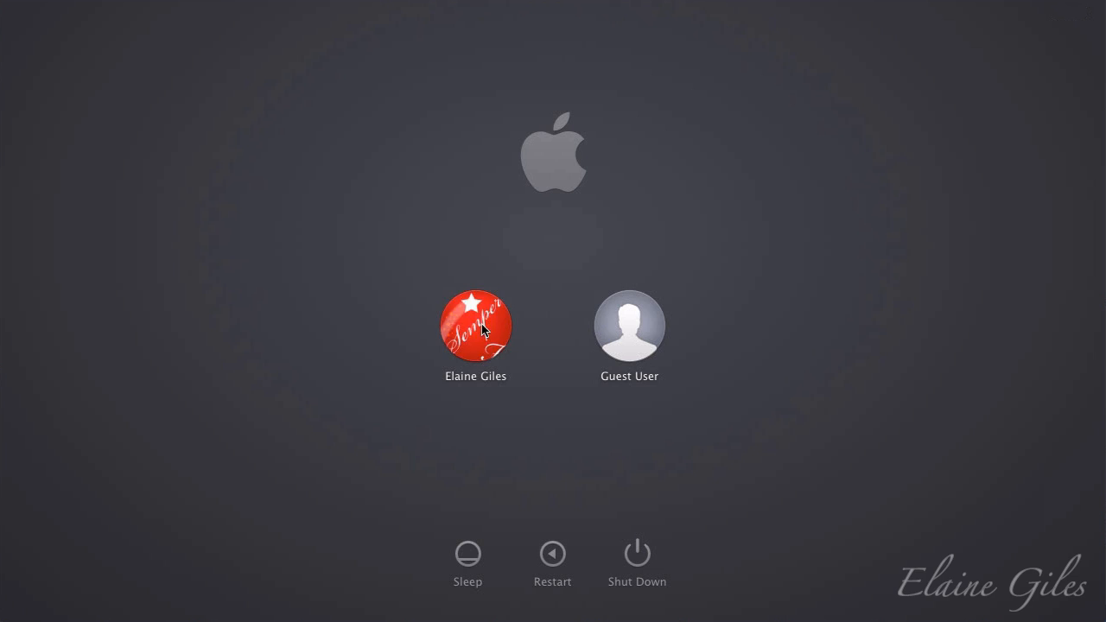
Select the user account and submit the password to return to the desktop.
{"action": "left_click", "coordinate": [481, 324]}
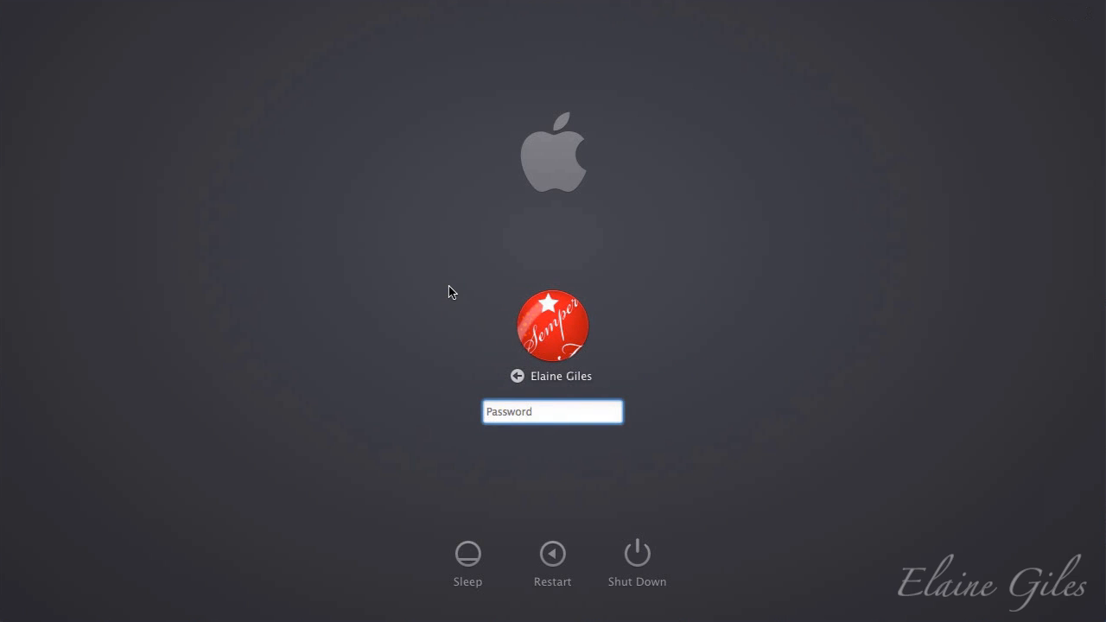
{"action": "type", "text": "••••••"}
{"action": "type", "text": "••"}
{"action": "key", "text": "Return"}
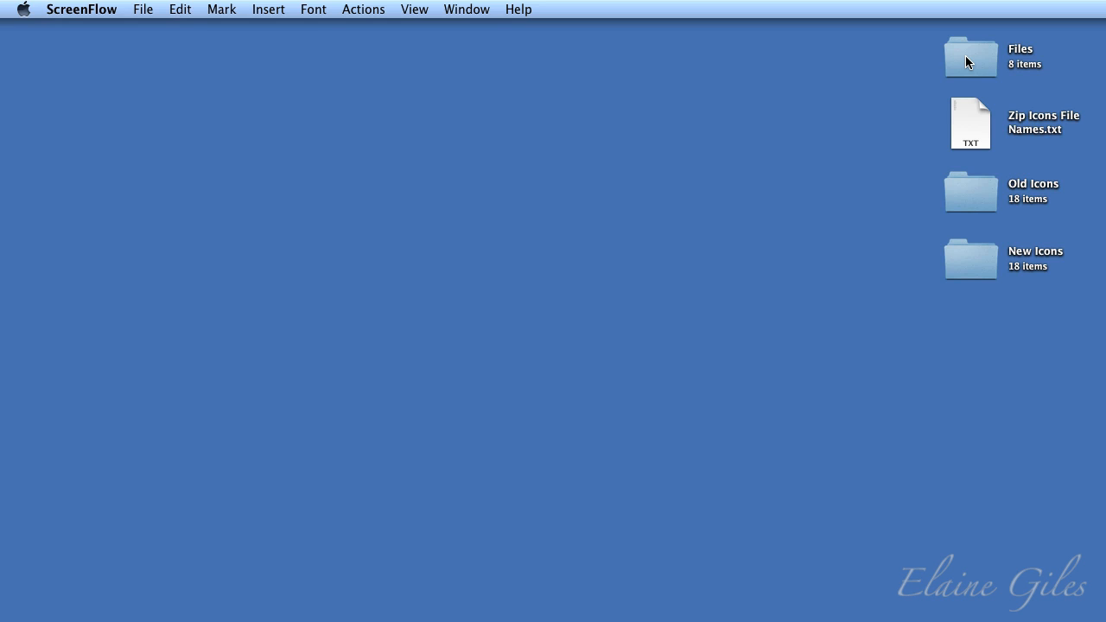
Open the Files folder to confirm Course List.zip and YouTube Videos.zip show the green icon.
{"action": "double_click", "coordinate": [966, 56]}
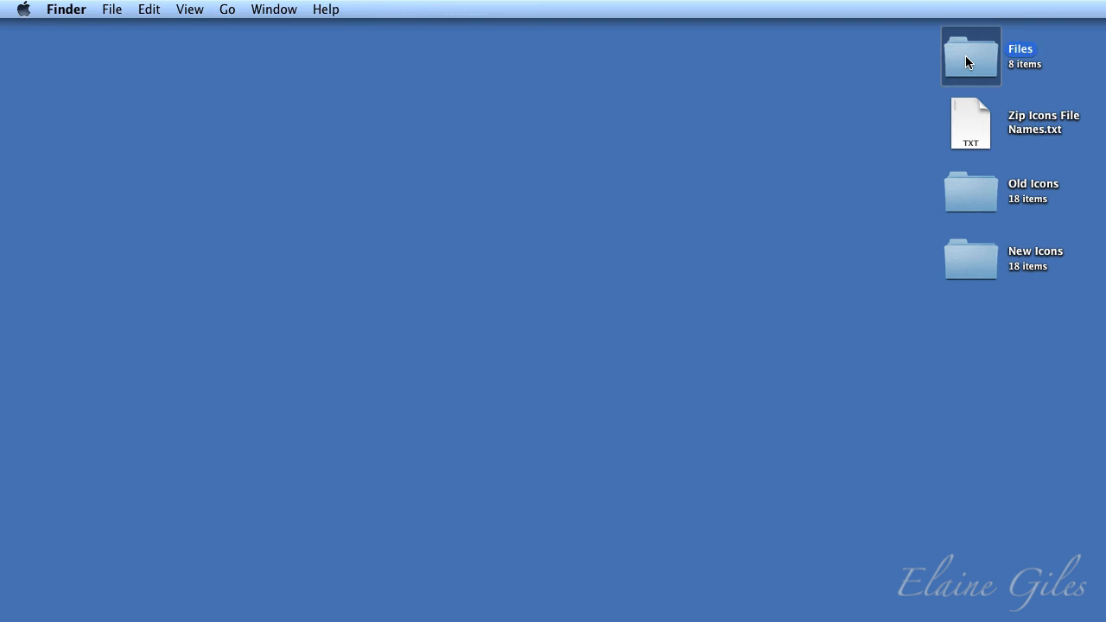